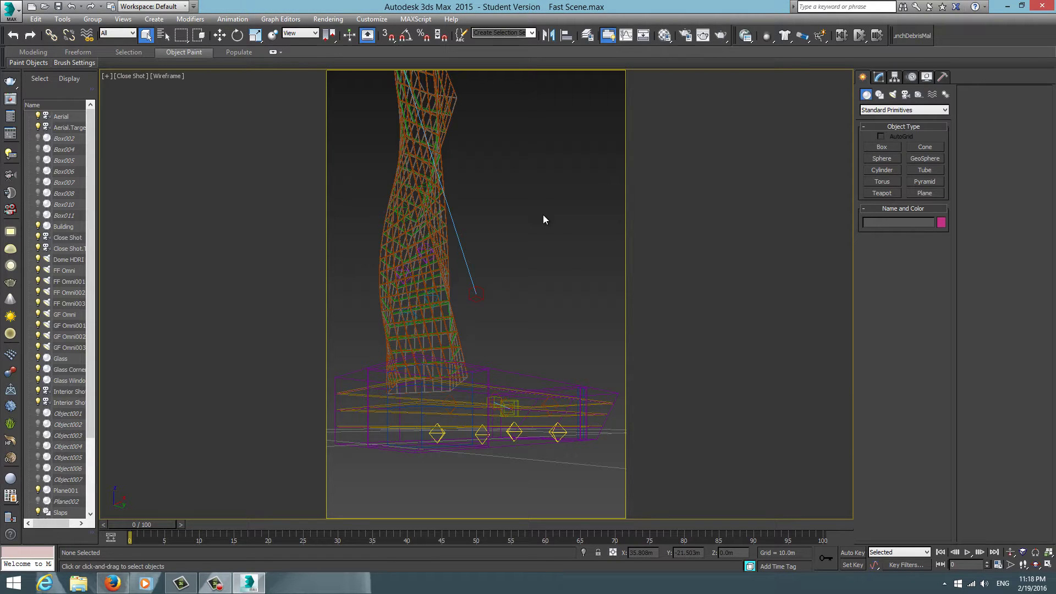
Step: Switch the viewport to realistic shading in Perspective view and orbit toward the tower
key("F3")
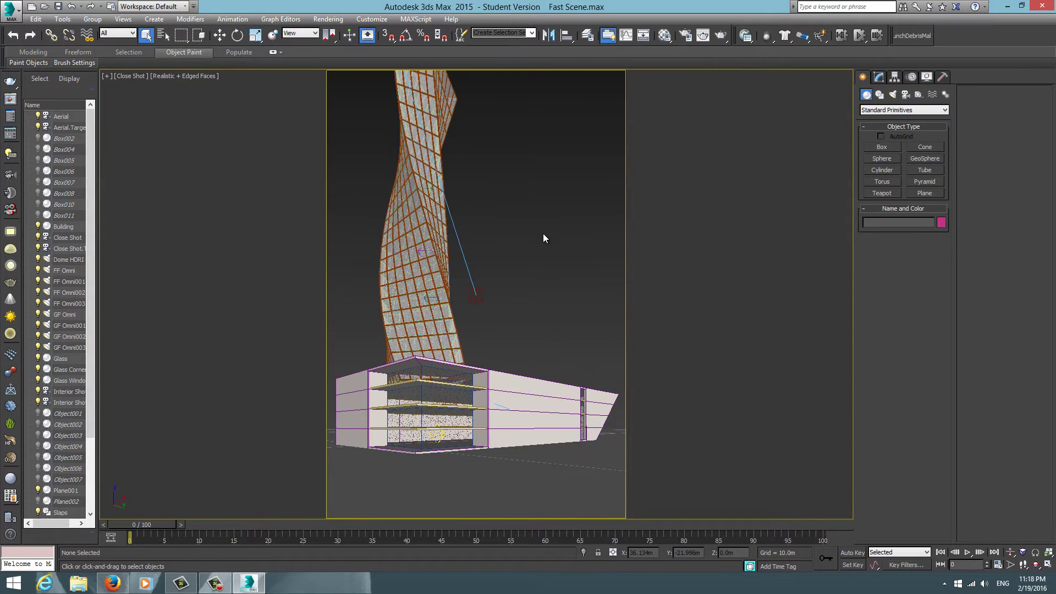
key("p")
middle_click_drag(532, 236, 504, 245, "alt")
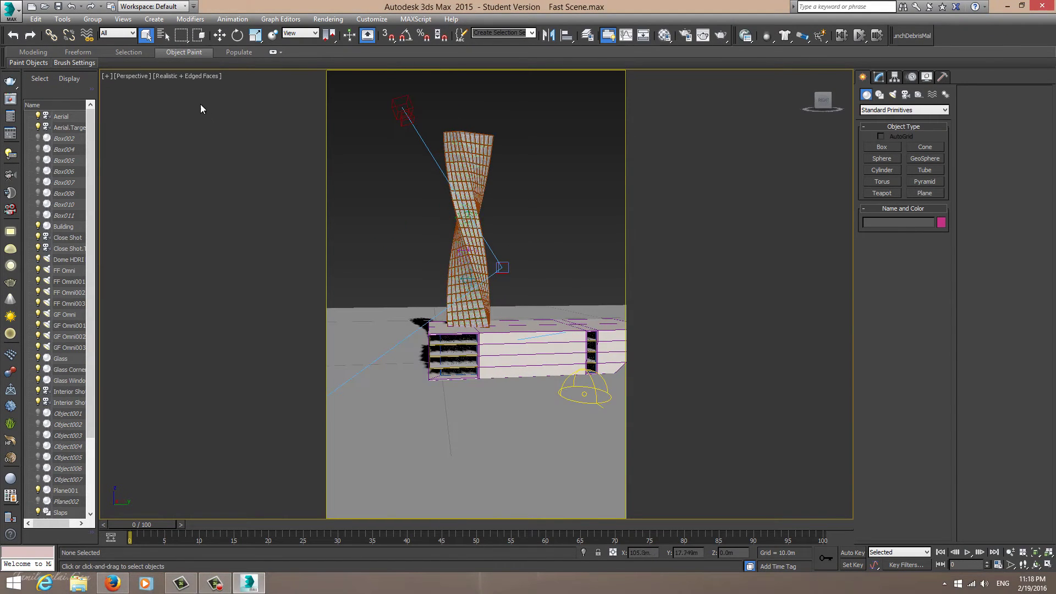
Step: Set the perspective viewport to Shaded + Edged Faces and orbit to a higher angle
left_click(169, 77)
left_click(197, 100)
middle_click_drag(197, 100, 383, 151, "alt")
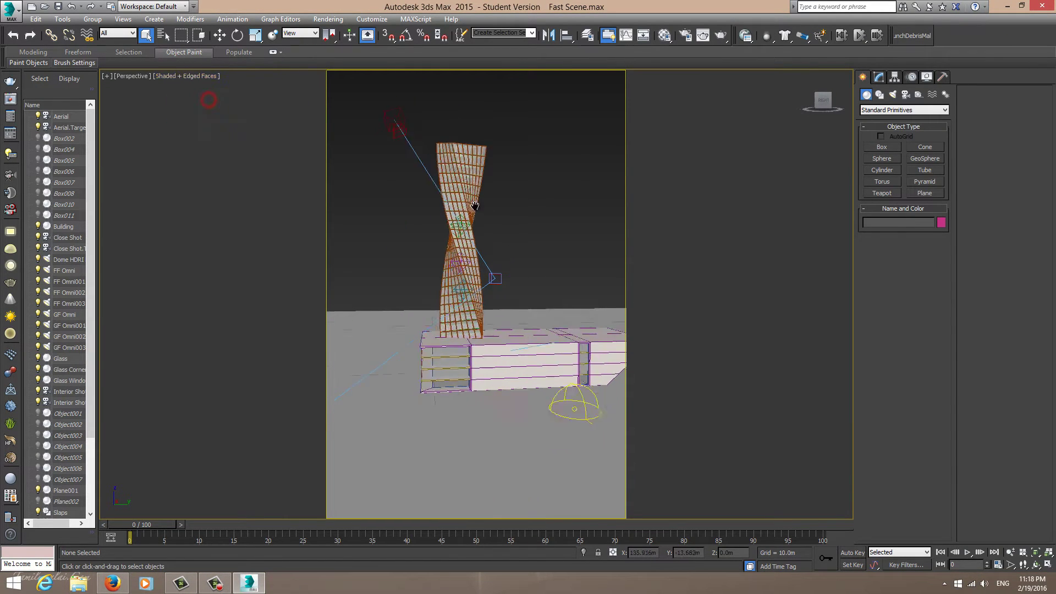
Step: Select the Aerial and Close Shot cameras, pulling back to see the whole scene
left_click(383, 152)
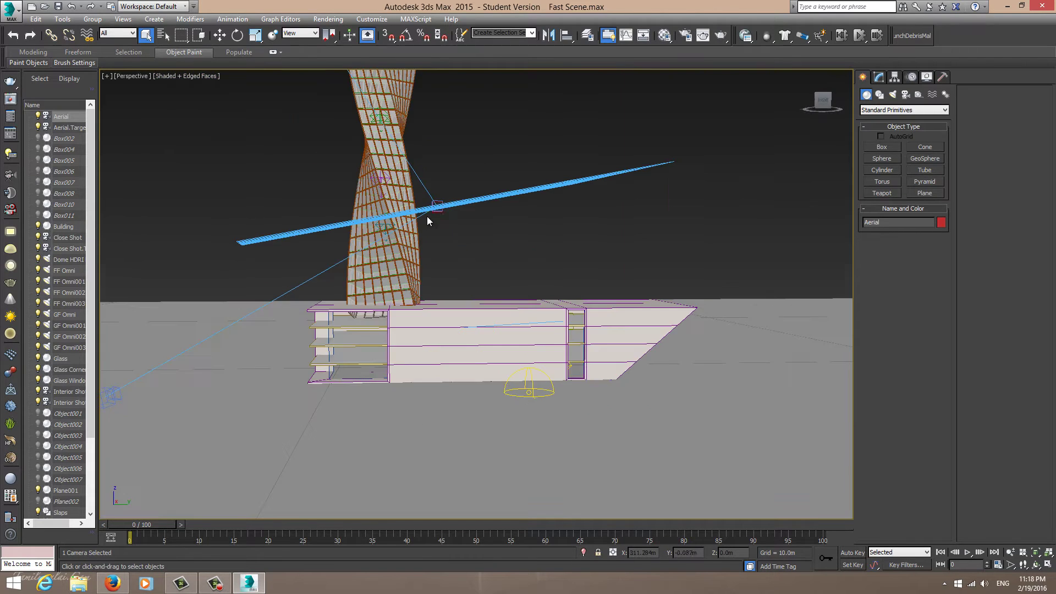
scroll(427, 216, "down", 5)
mouse_move(461, 226)
middle_mouse_down()
mouse_move(463, 247)
mouse_move(431, 231)
middle_mouse_up()
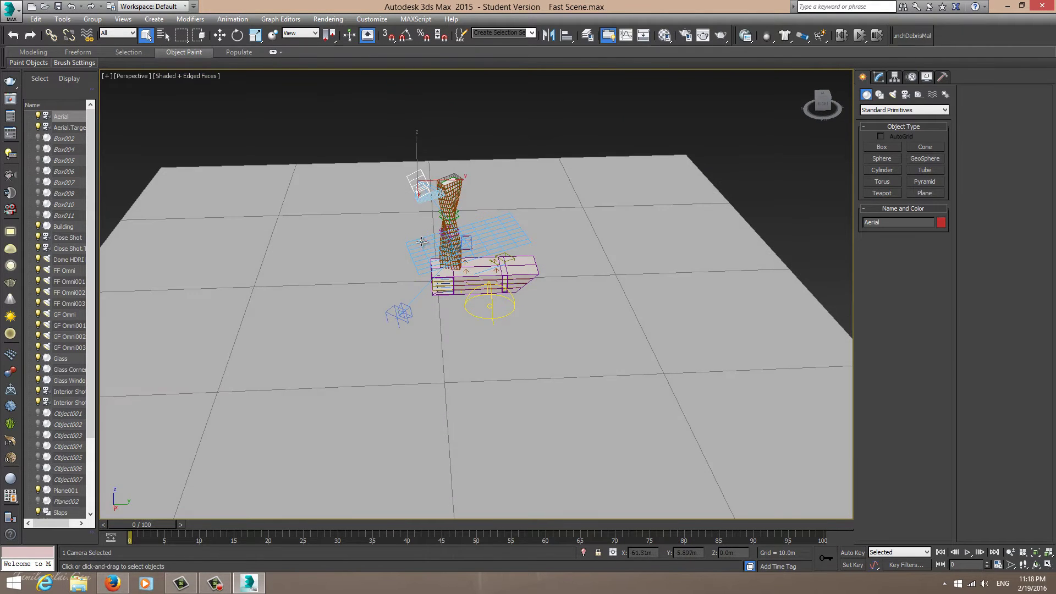
scroll(394, 314, "up", 4)
left_click(389, 306)
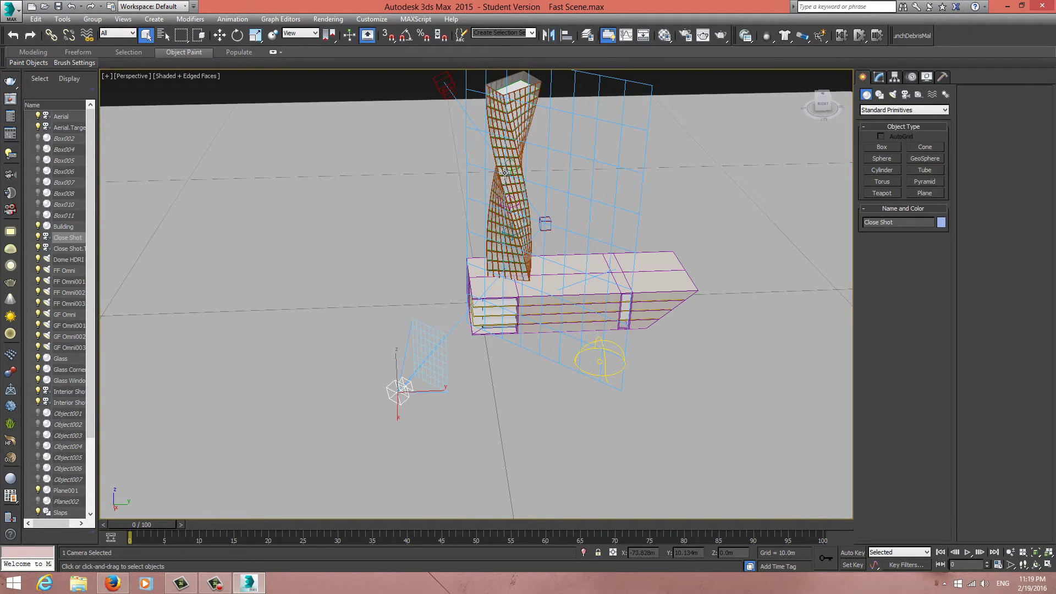
Step: Orbit around the tower and base building to inspect the scene from lower angles
middle_click_drag(502, 169, 525, 157, "alt")
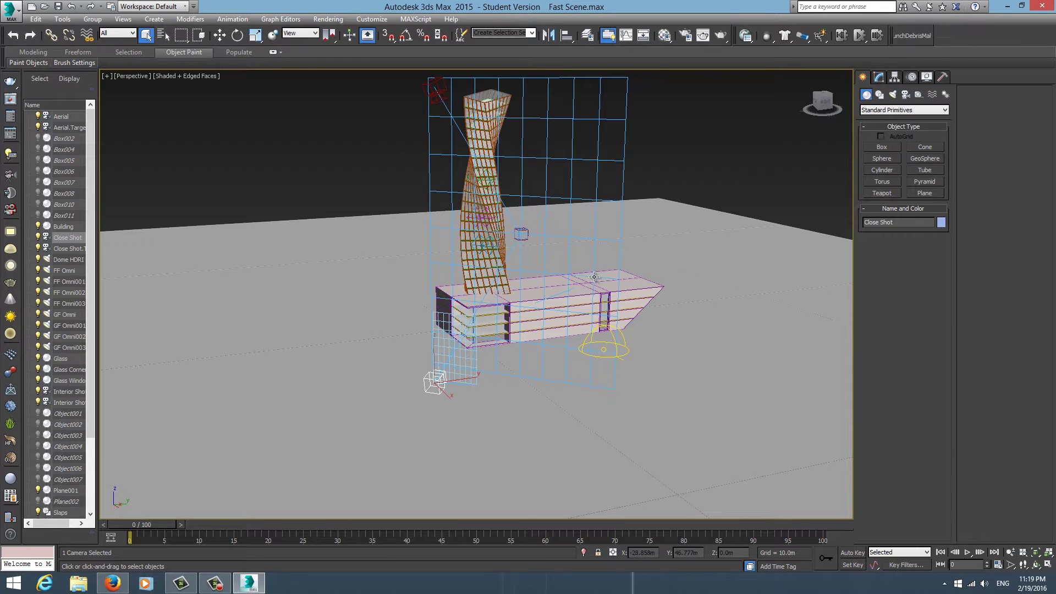
middle_click_drag(592, 276, 619, 287, "alt")
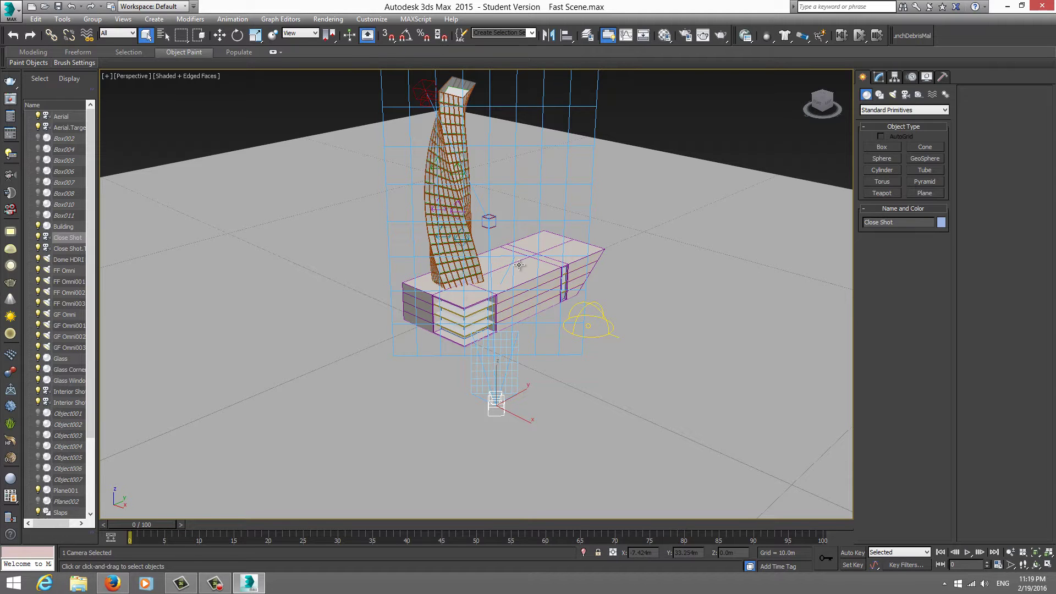
mouse_move(503, 259)
middle_mouse_down("alt")
mouse_move(484, 256)
mouse_move(521, 231)
middle_mouse_up("alt")
Step: Select the Close Shot target and look through the Close Shot camera
left_click(522, 231)
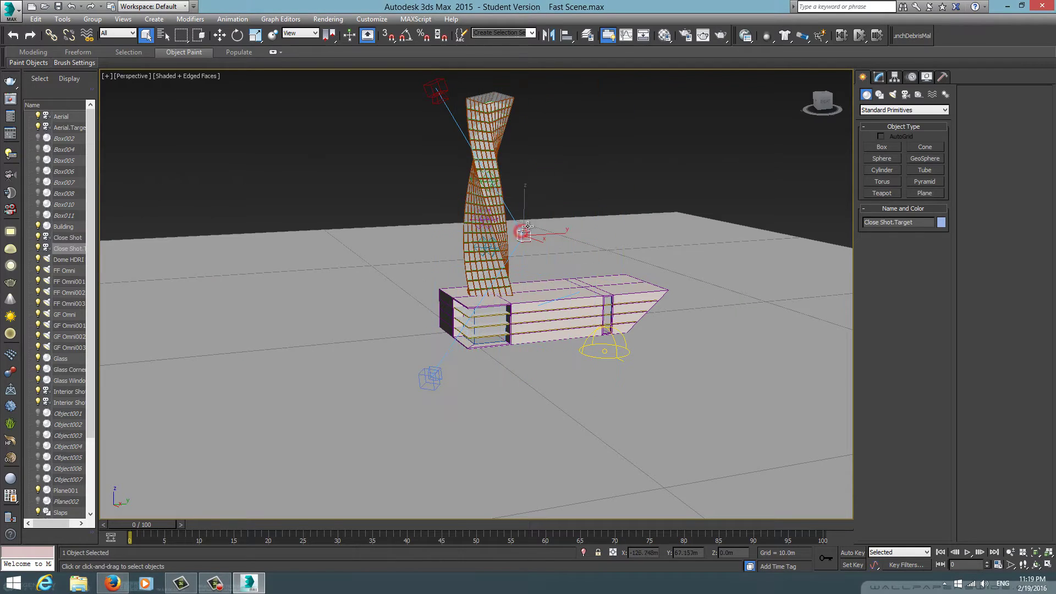
key("w")
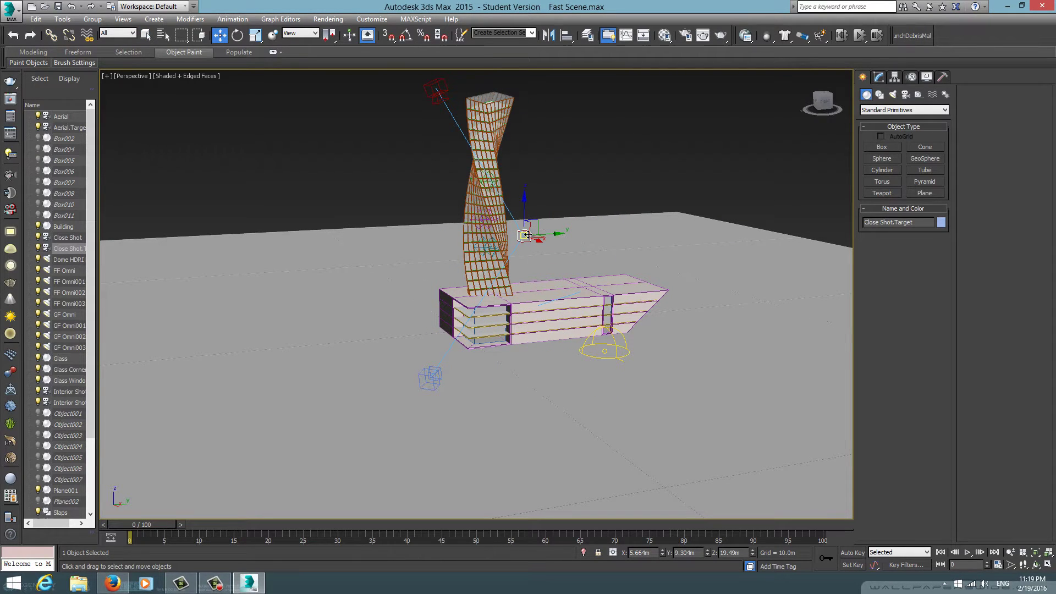
key("c")
left_click(500, 220)
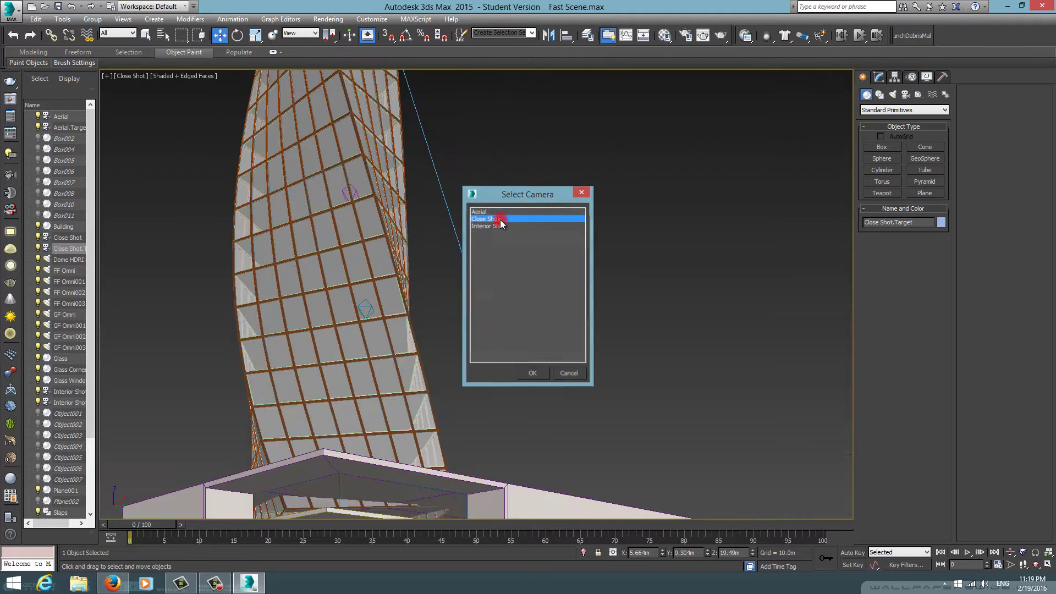
double_click(500, 219)
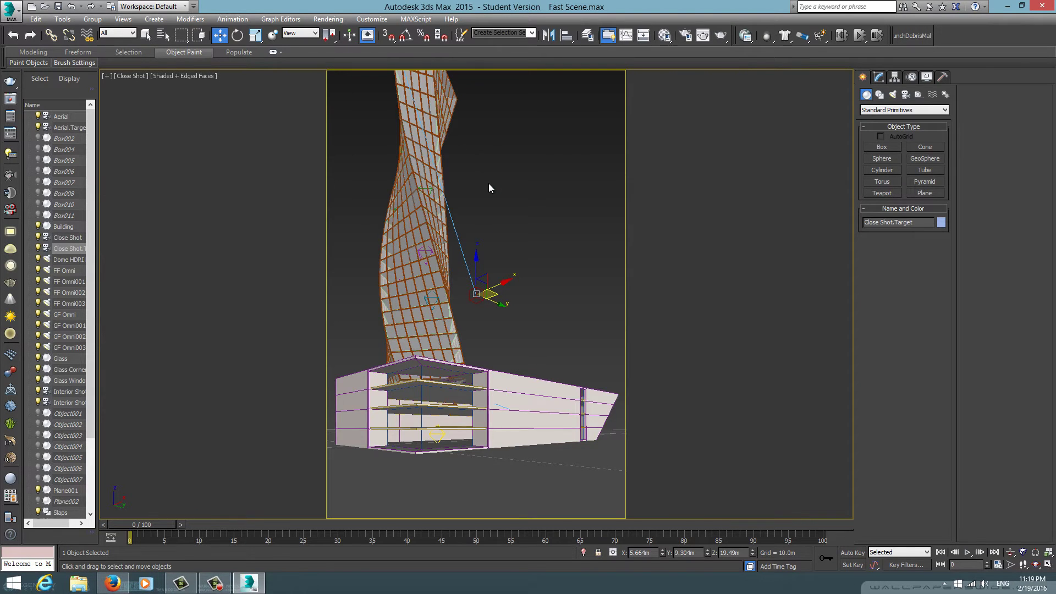
Step: Nudge the Close Shot target to reframe the shot and bring up V-Ray Render Setup
middle_click_drag(489, 184, 489, 204)
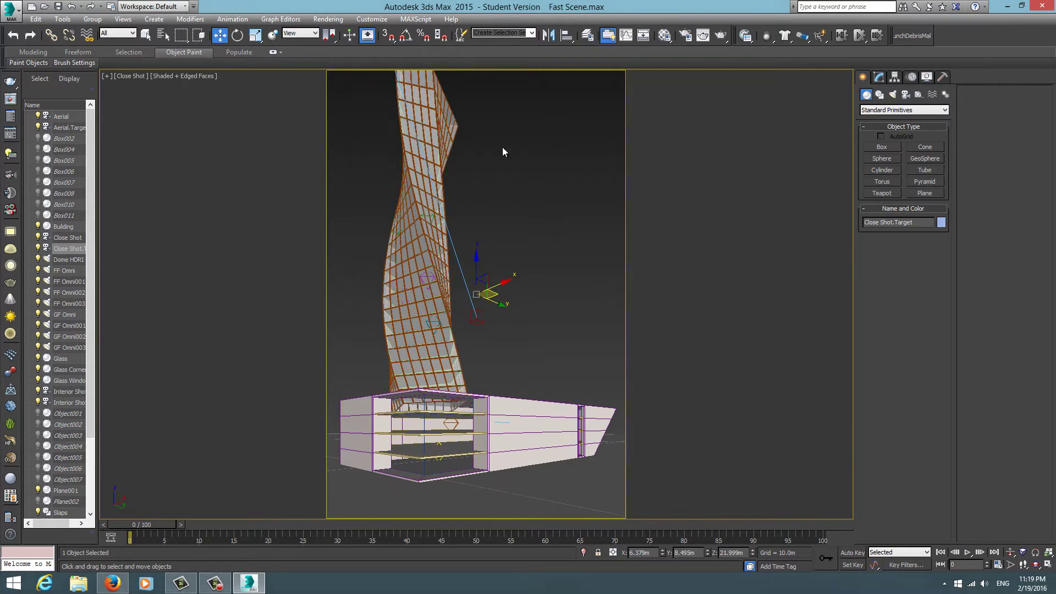
left_click(523, 270)
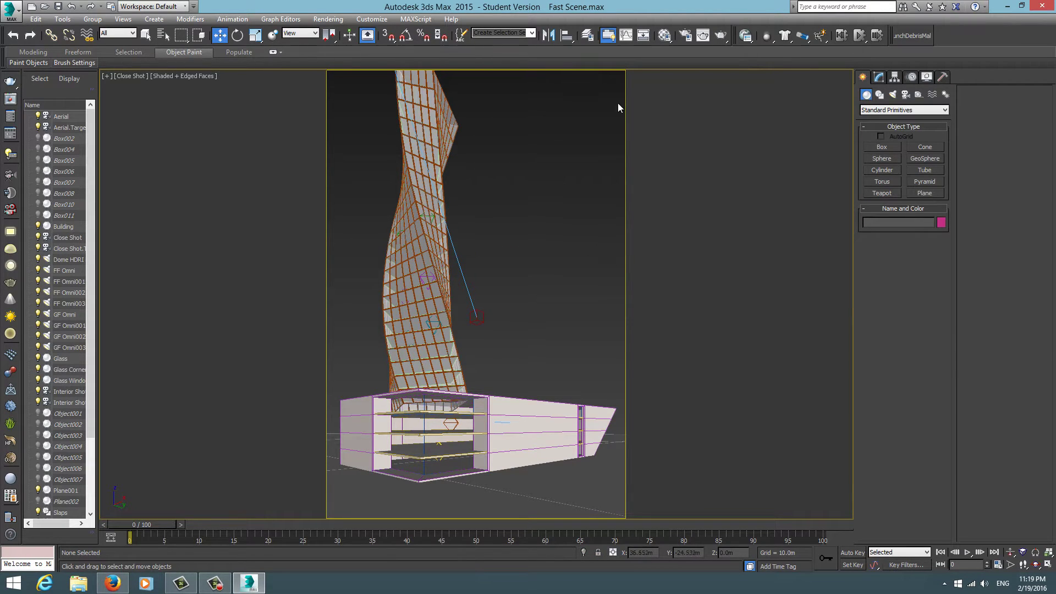
left_click(688, 38)
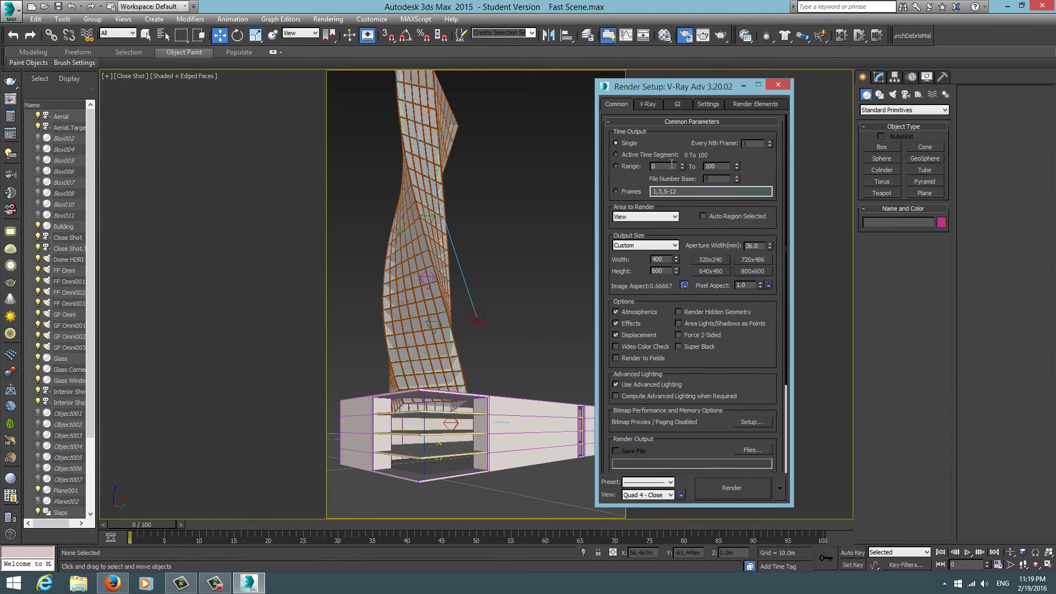
Step: Review the V-Ray, GI and Settings tabs, then return to the Common parameters
left_click(648, 105)
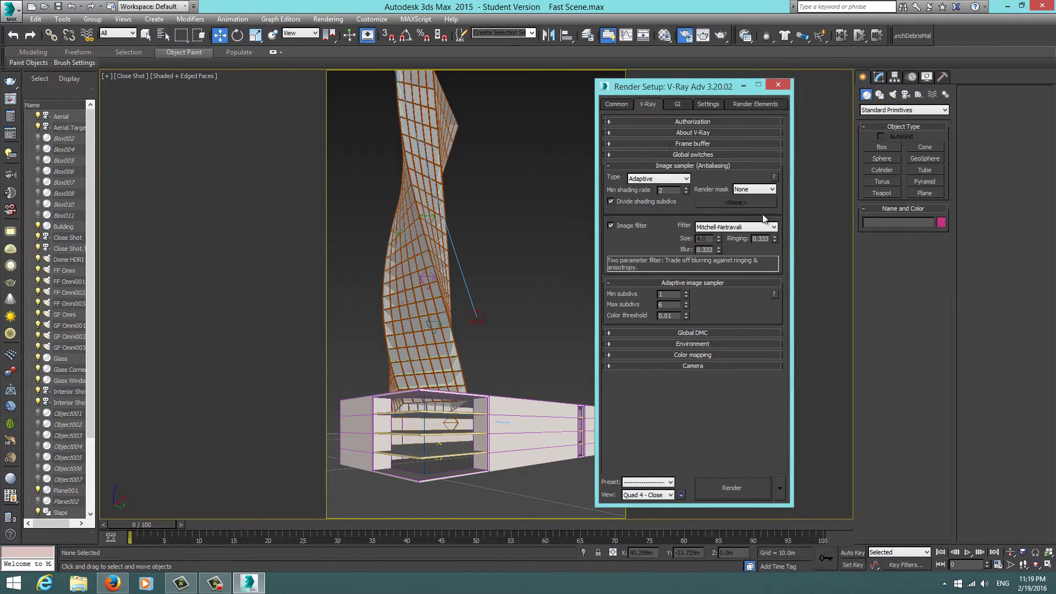
left_click(674, 104)
left_click(708, 104)
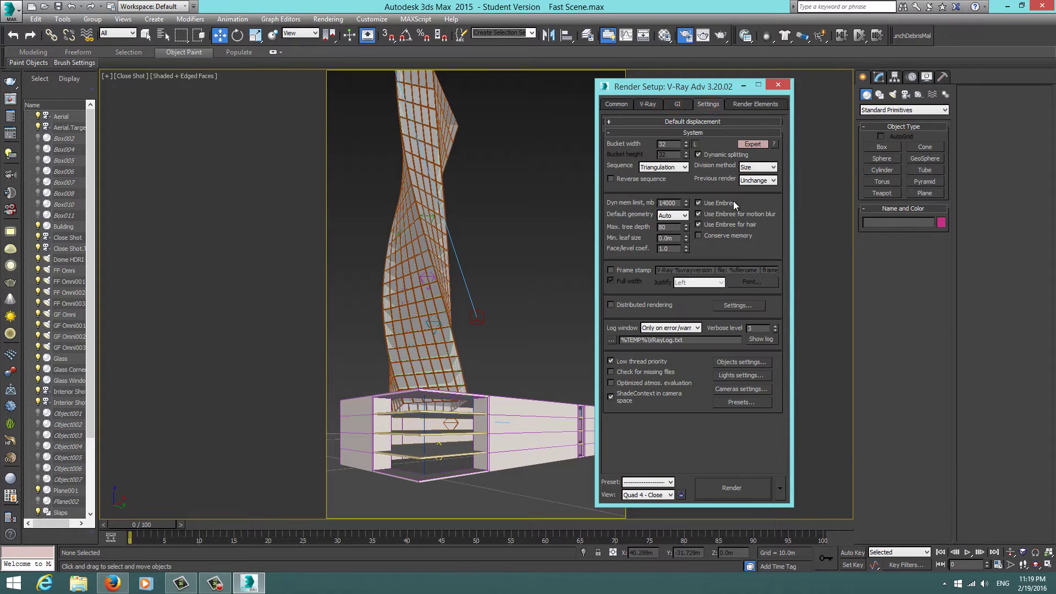
left_click(624, 104)
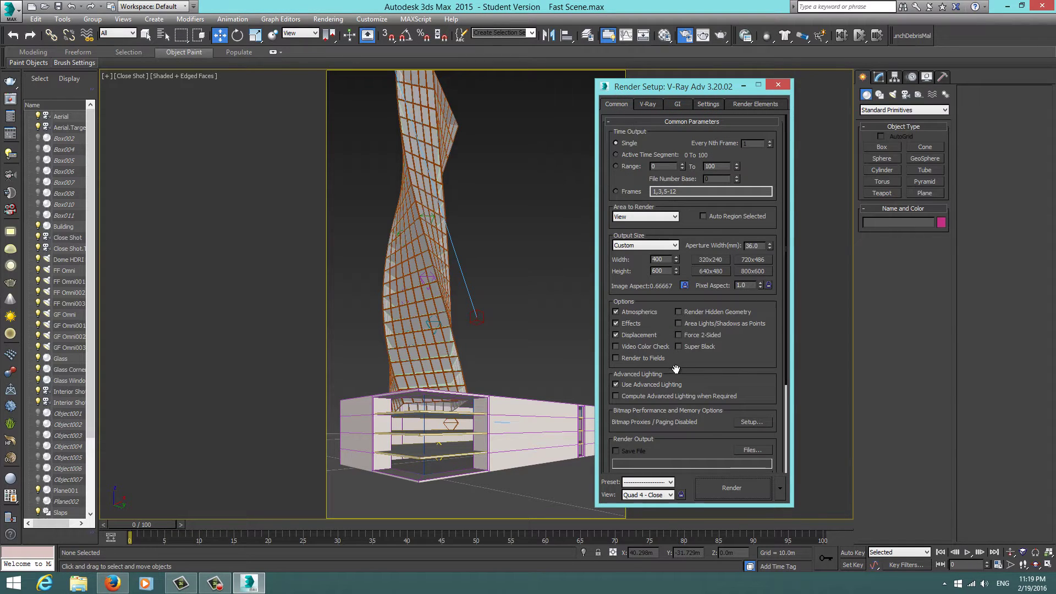
scroll(707, 427, "down", 5)
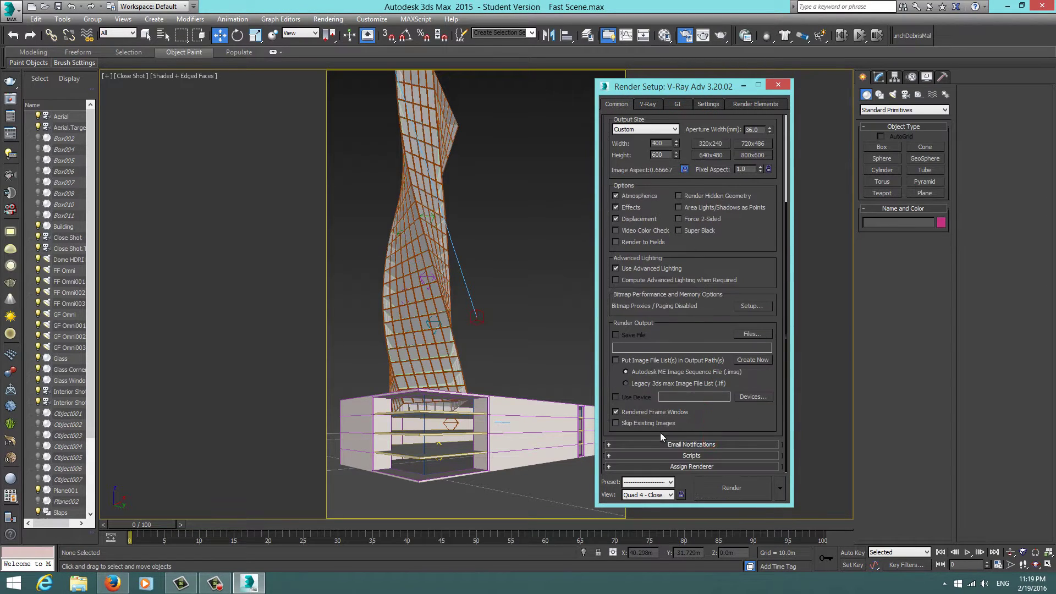
Step: Choose Save Preset from the render Preset dropdown
left_click(668, 484)
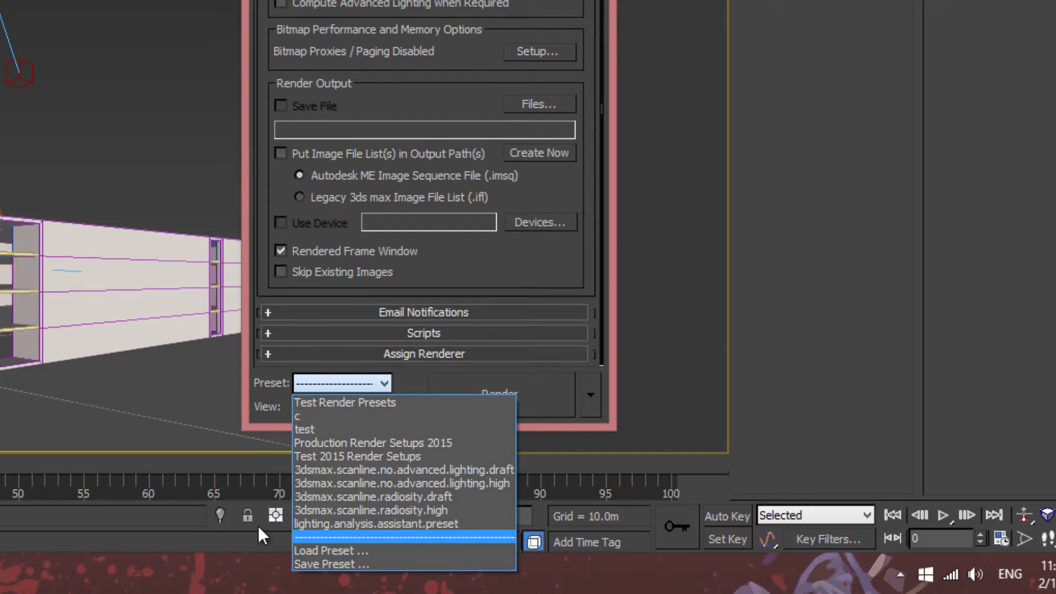
left_click(406, 379)
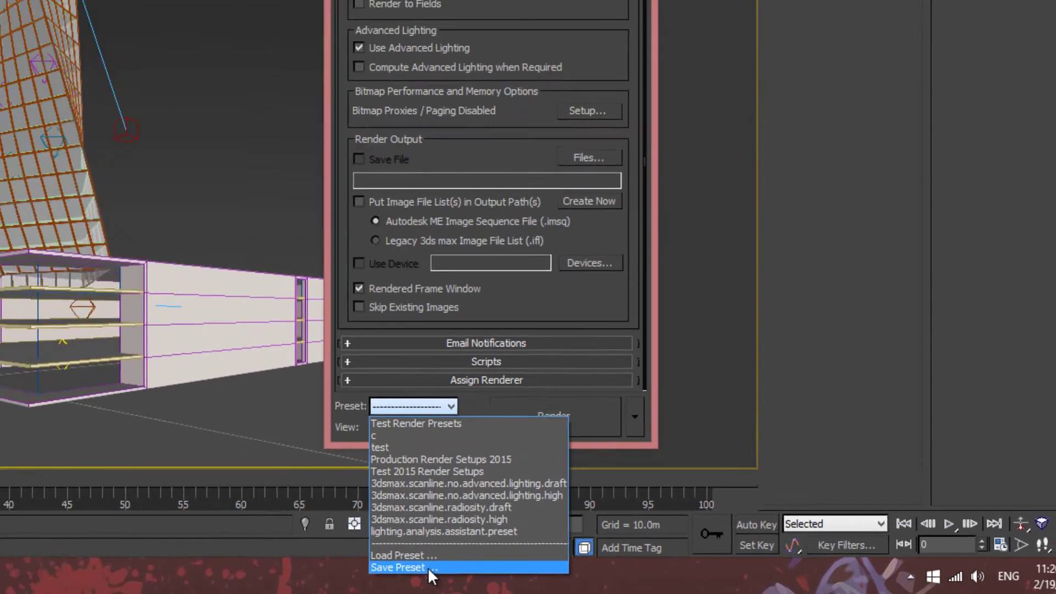
left_click(428, 566)
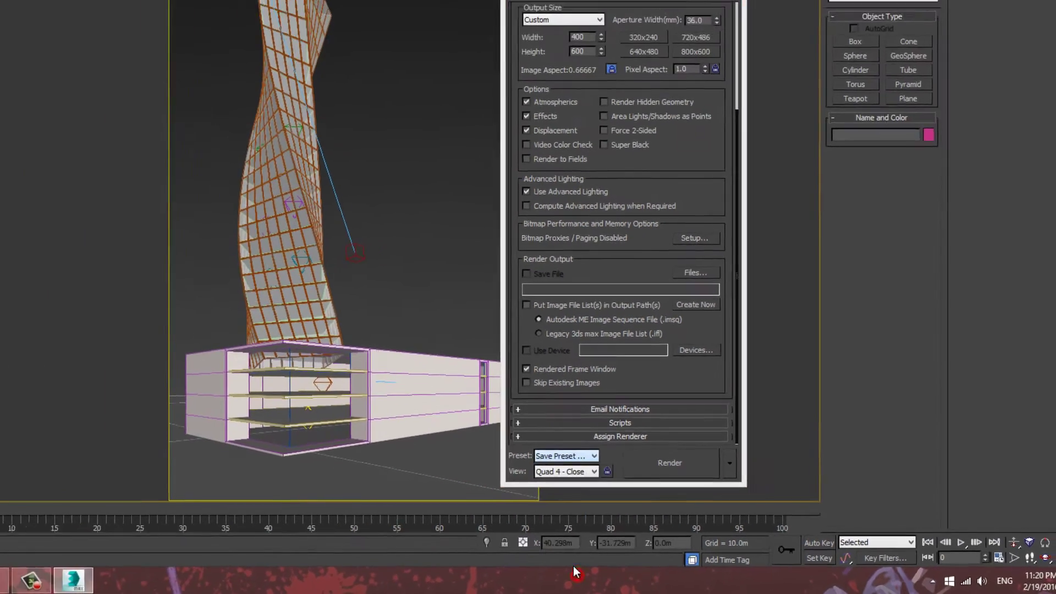
Step: Save Test Render Presets.rps on the Desktop, overwriting the existing file with all categories
left_click(28, 114)
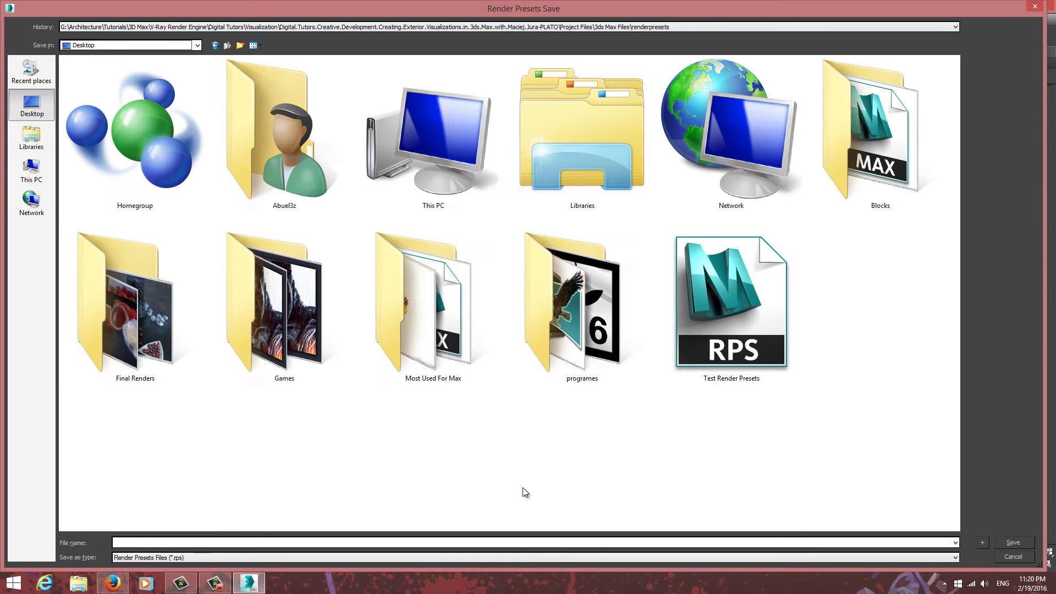
left_click(417, 543)
type("T")
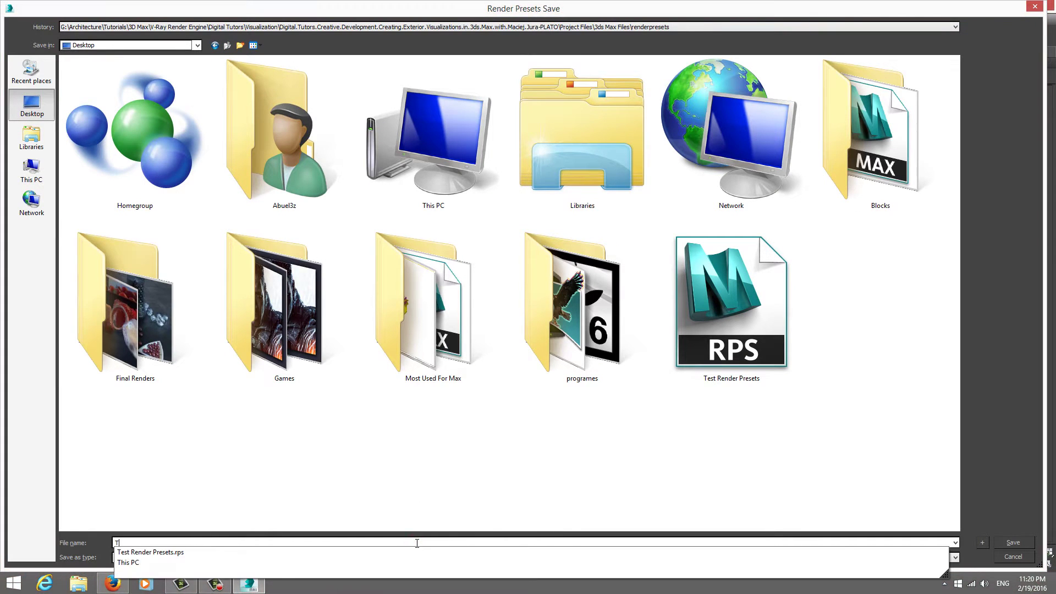
type("est Ren")
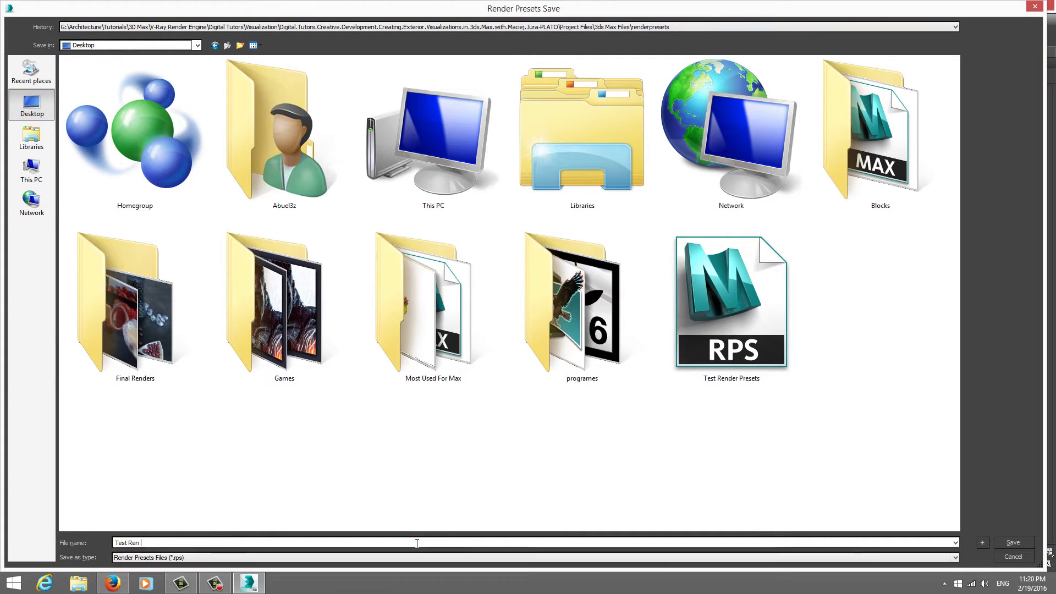
type("der Pr")
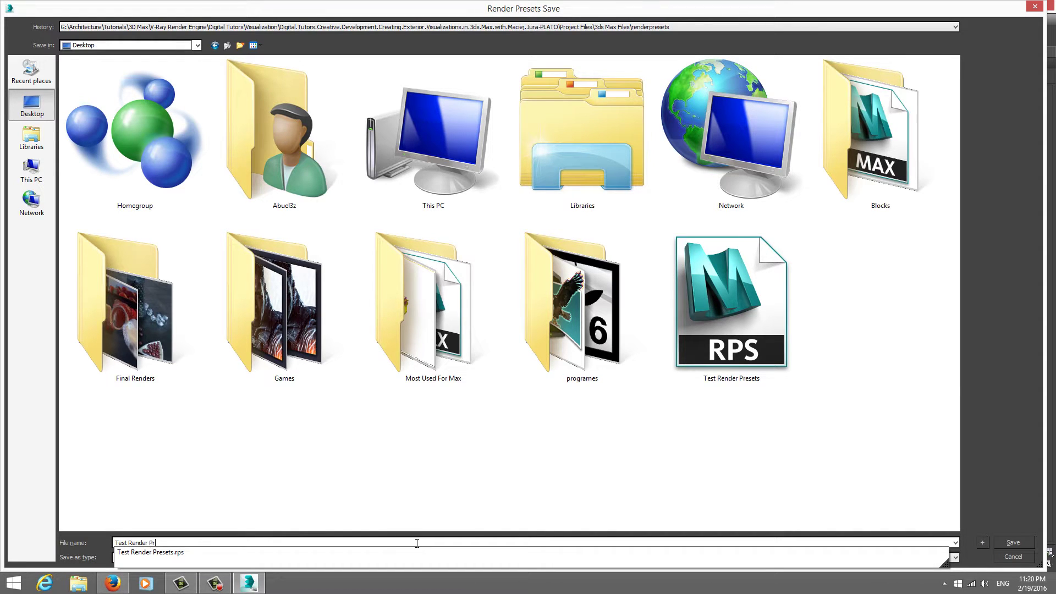
type("esets")
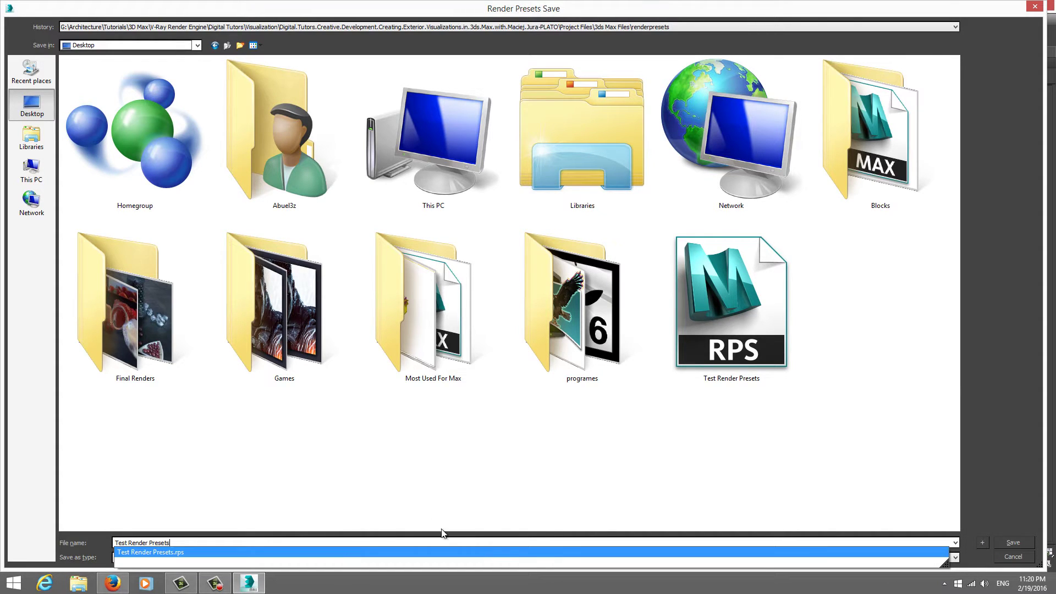
left_click(482, 552)
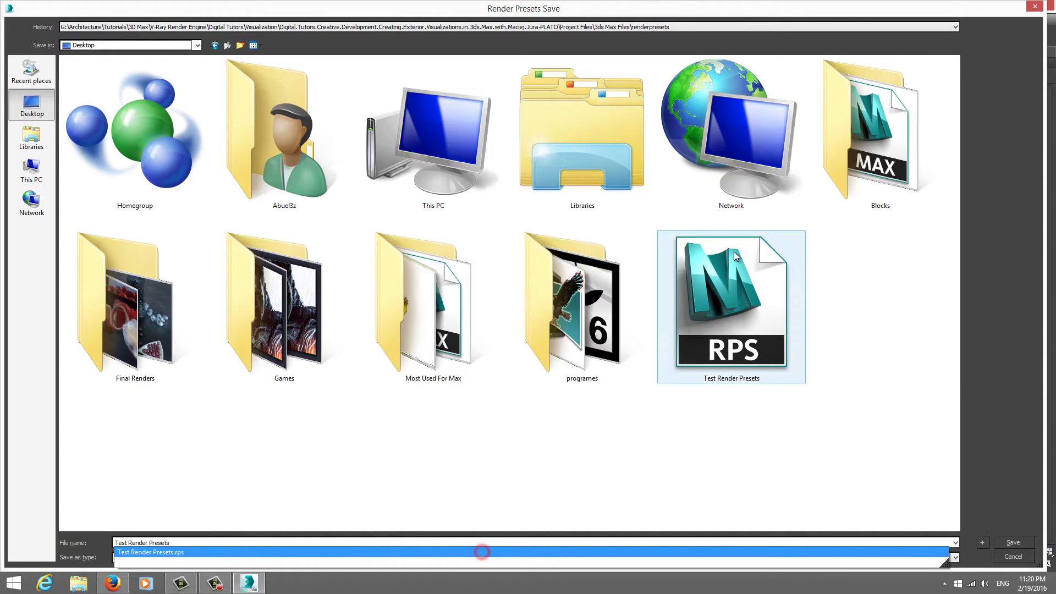
left_click(721, 331)
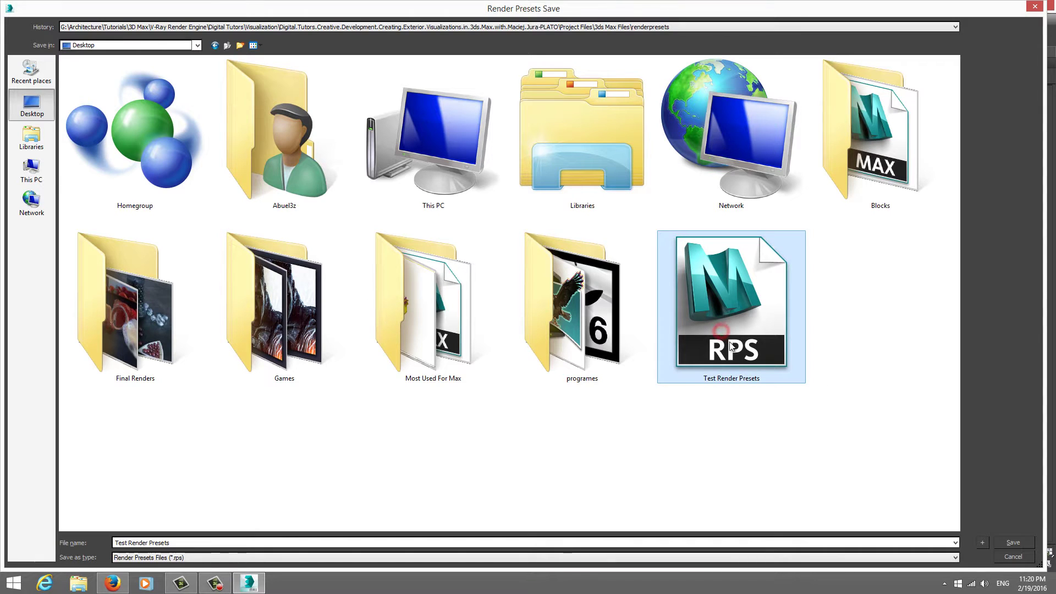
left_click(1013, 543)
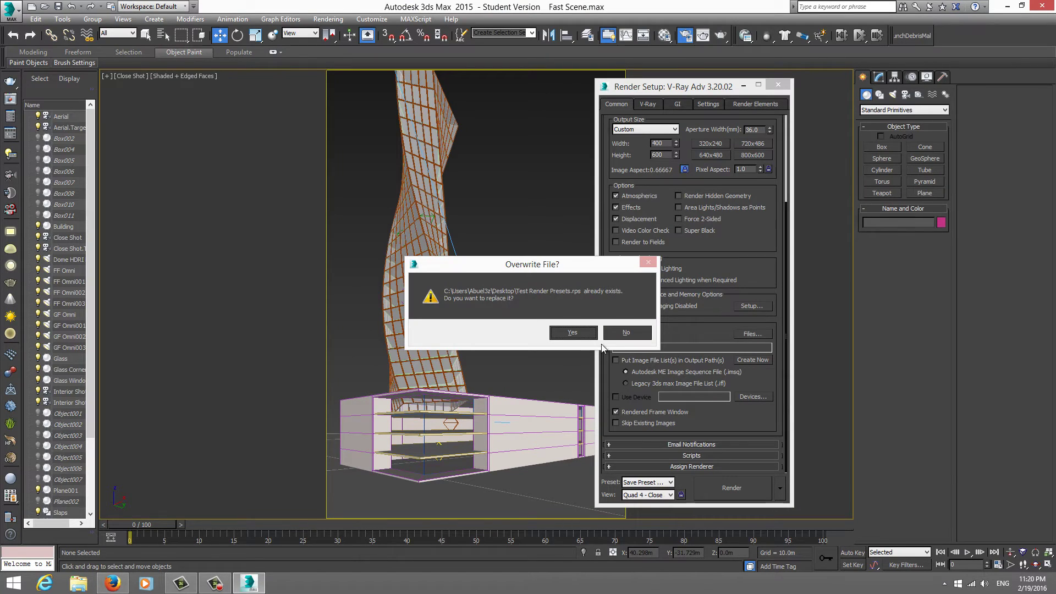
left_click(573, 332)
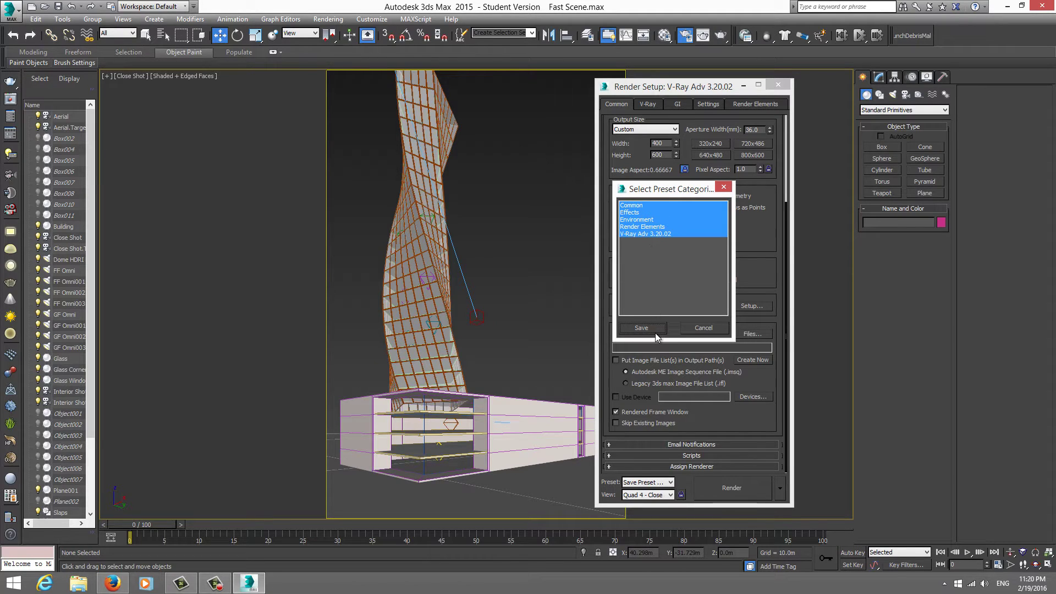
left_click(642, 328)
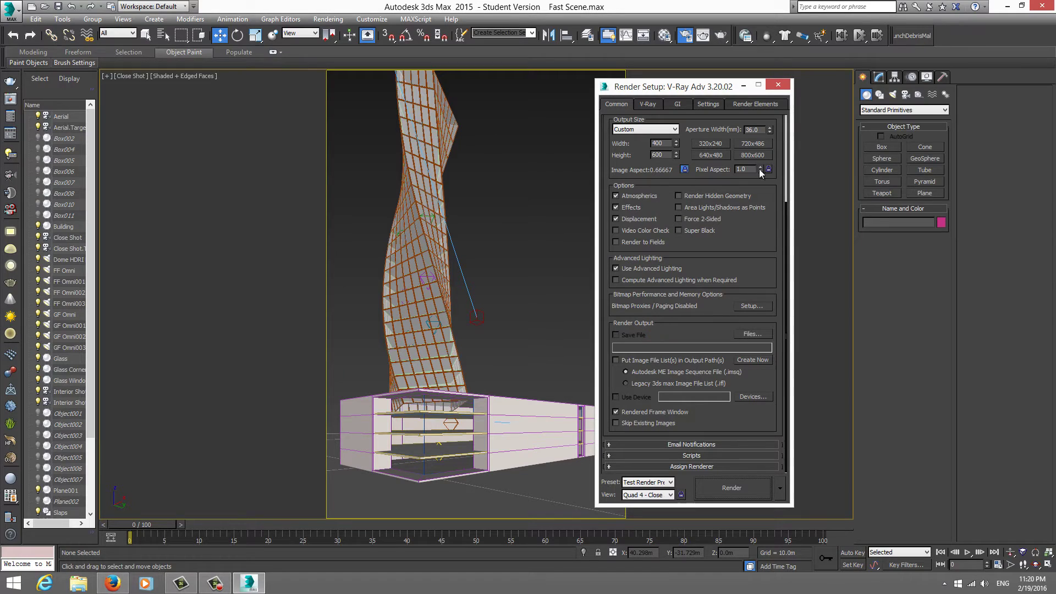
Step: Try the 800×600 and 640×480 output size presets
left_click(748, 156)
left_click_drag(709, 86, 770, 85)
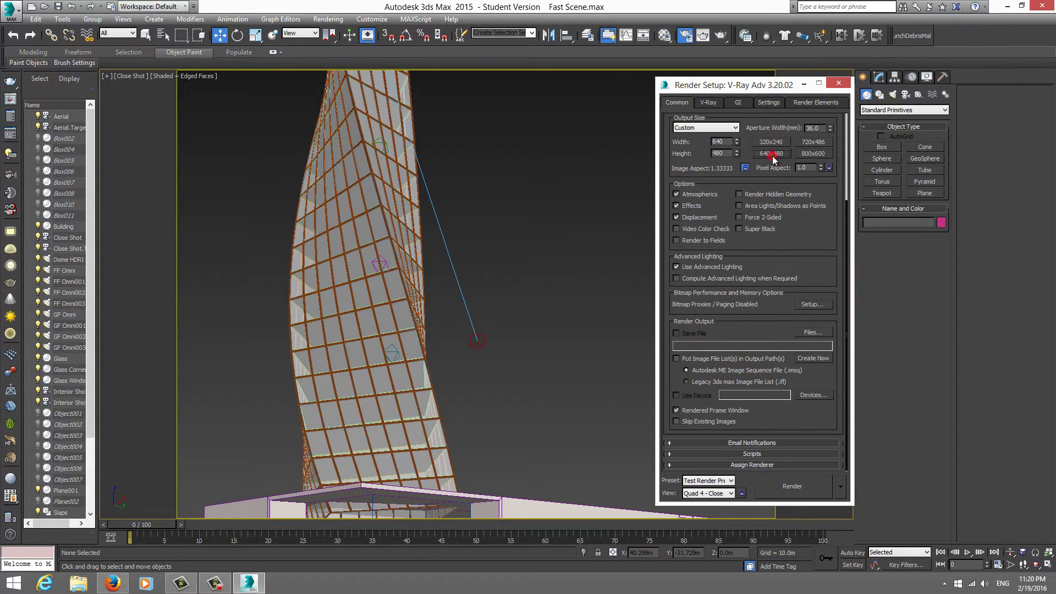
left_click(772, 154)
Step: Load the Test Render Presets file with all categories, restoring 400×600 output
left_click(707, 481)
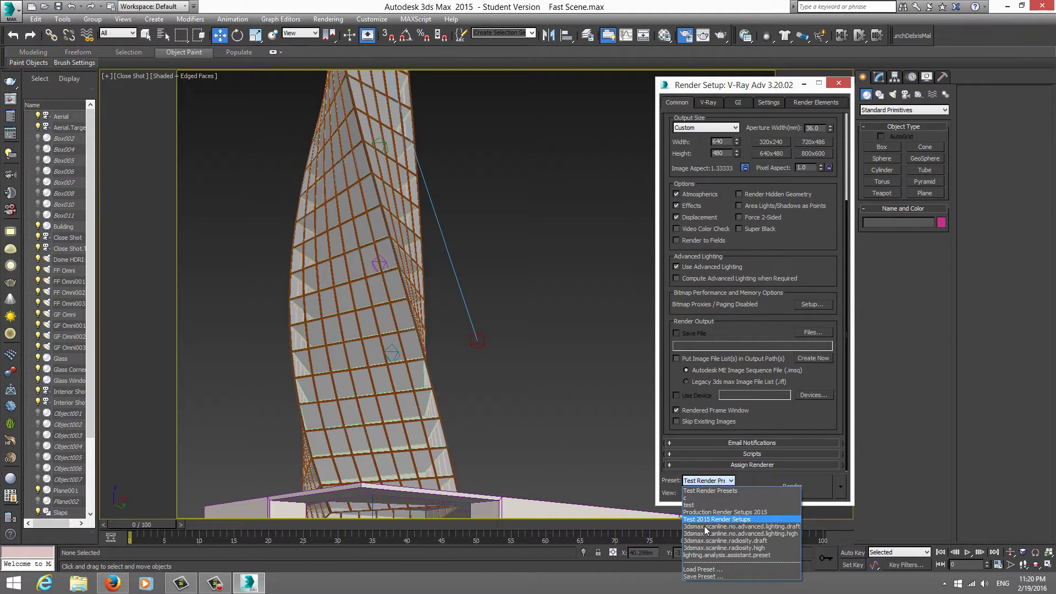
left_click(704, 569)
double_click(740, 361)
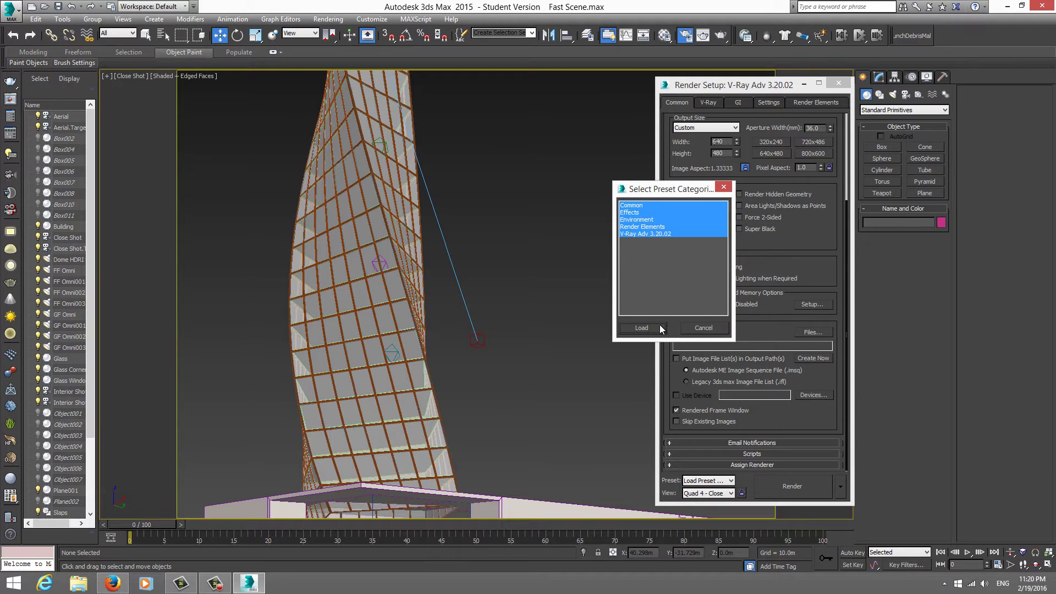
left_click(641, 328)
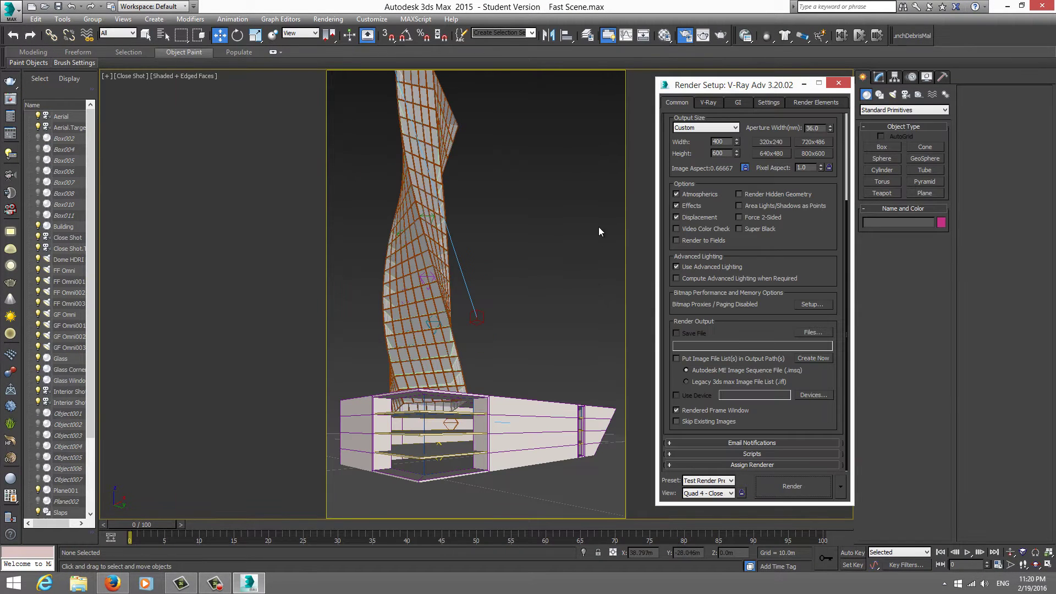
Step: Reopen the preset list, cancel the category choice, and close Render Setup
left_click(706, 481)
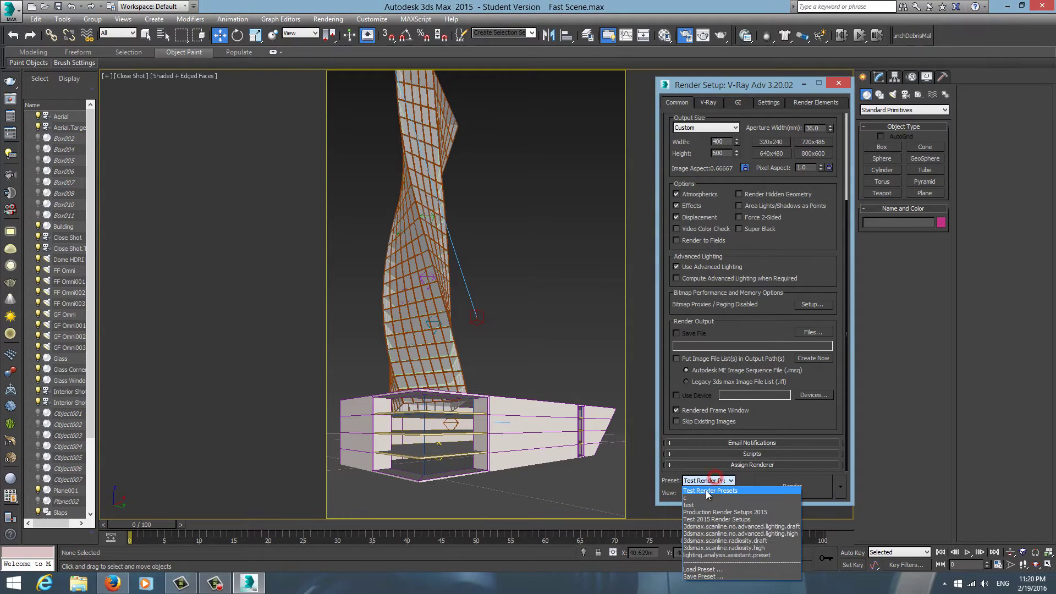
left_click(769, 410)
left_click(707, 328)
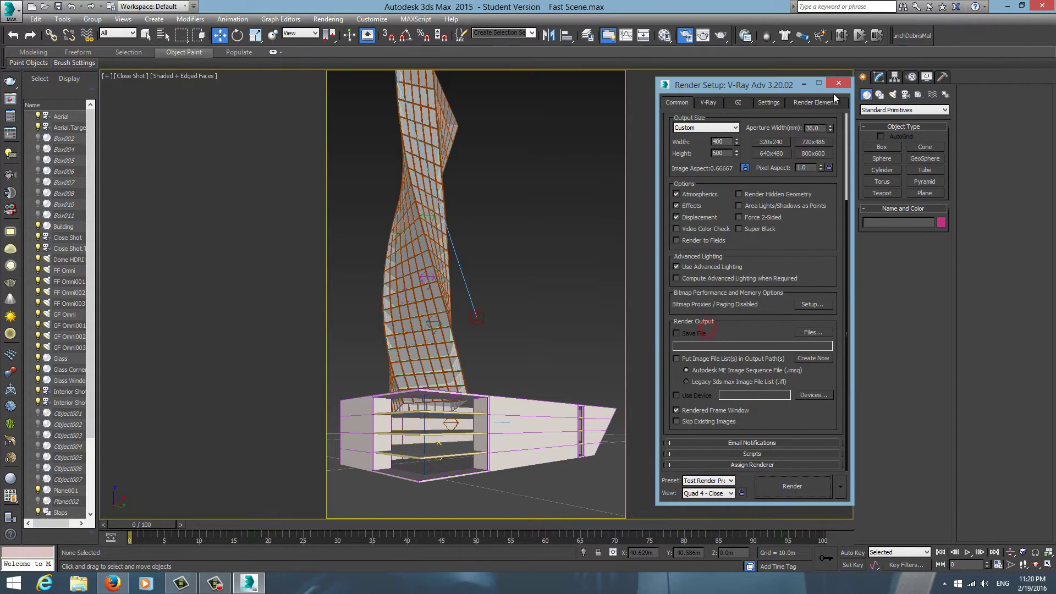
left_click(835, 86)
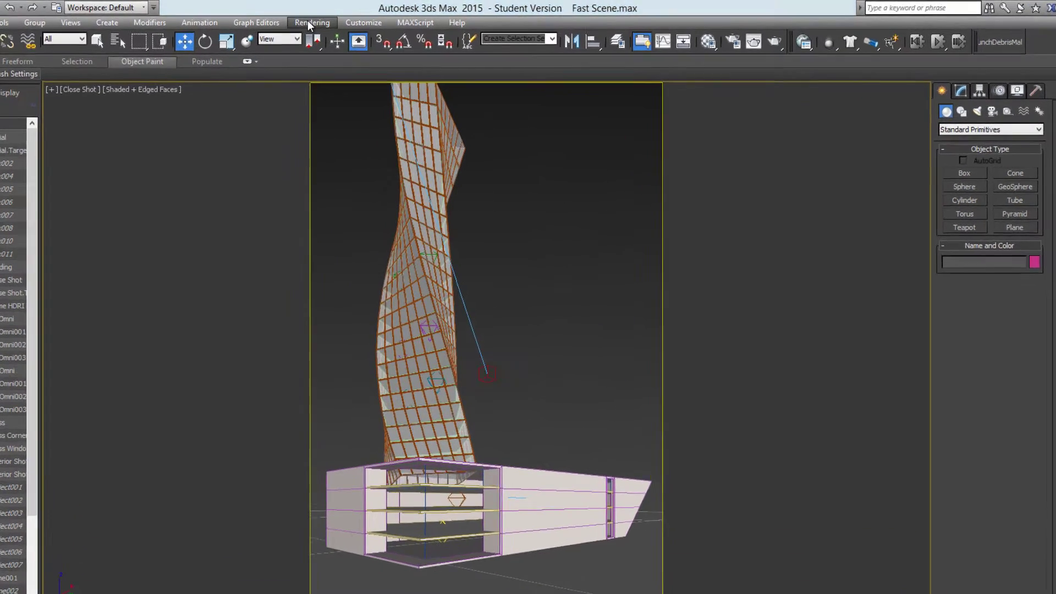
Step: Open Rendering > Batch Render and reposition and resize the empty Batch Render dialog
left_click(326, 20)
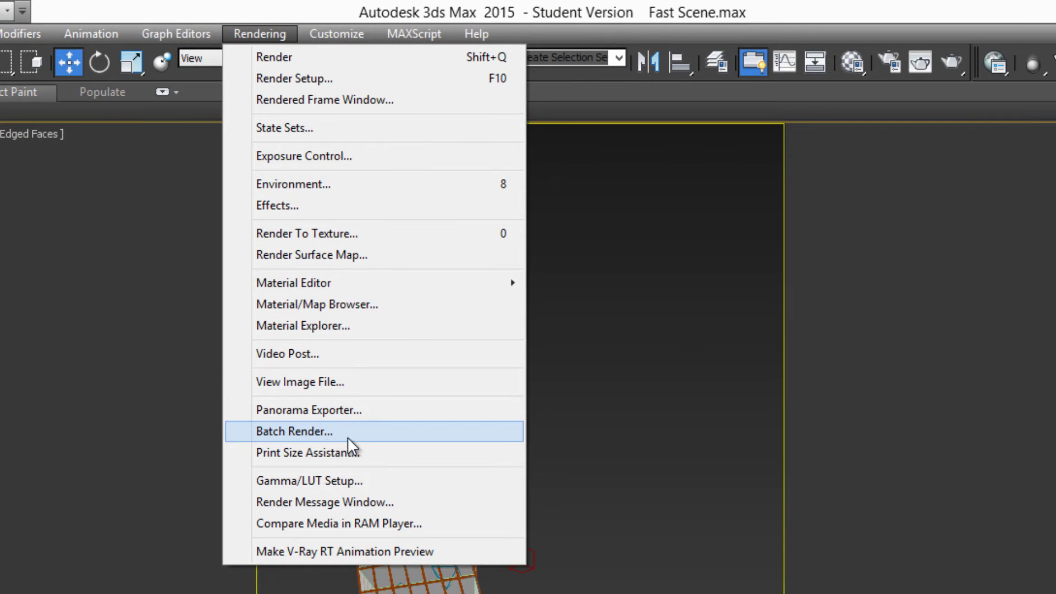
left_click(359, 295)
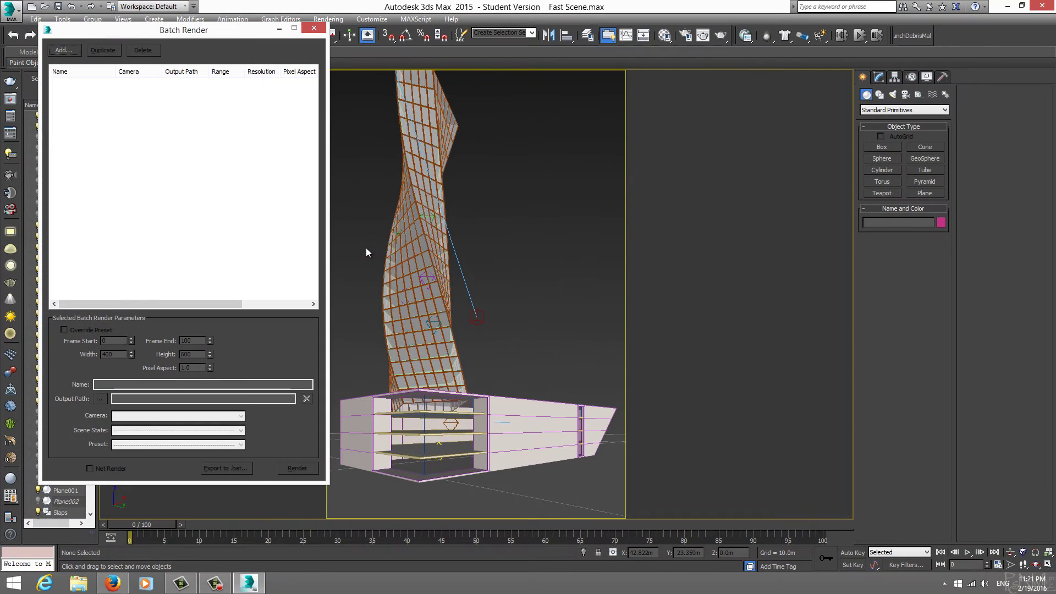
left_click(190, 32)
left_click_drag(193, 32, 274, 35)
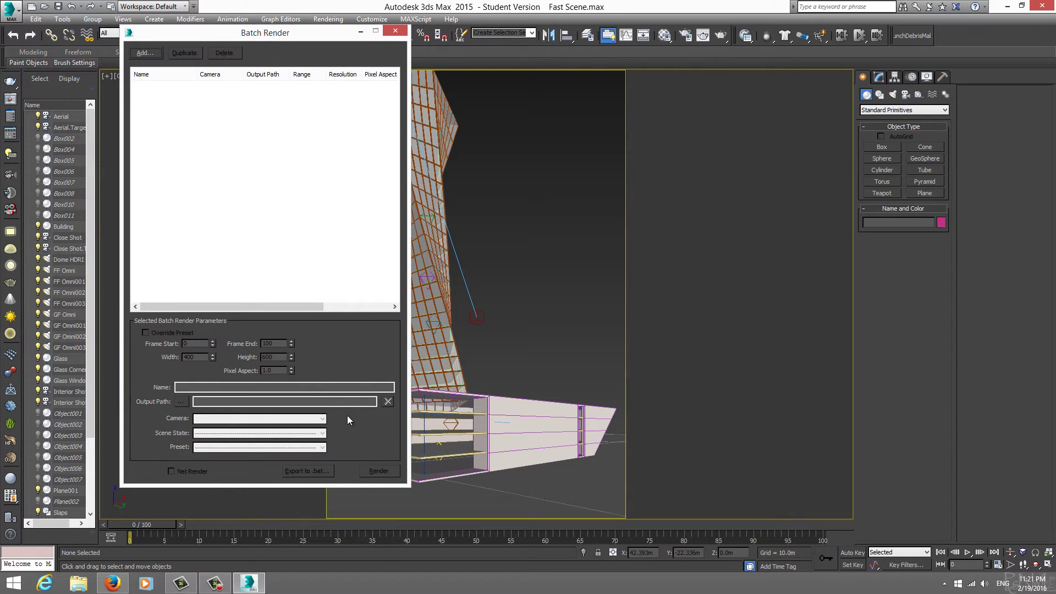
mouse_move(353, 485)
left_mouse_down()
mouse_move(354, 285)
mouse_move(347, 467)
left_mouse_up()
left_click_drag(408, 348, 468, 352)
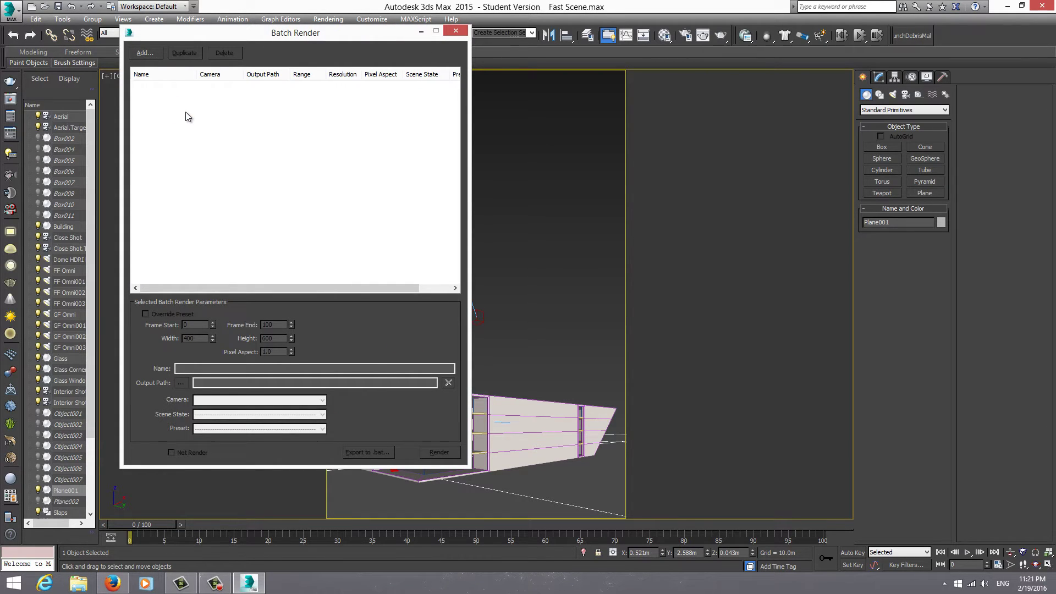
Step: Add a View01 job to the Batch Render list and rename it Final Shot
left_click(152, 55)
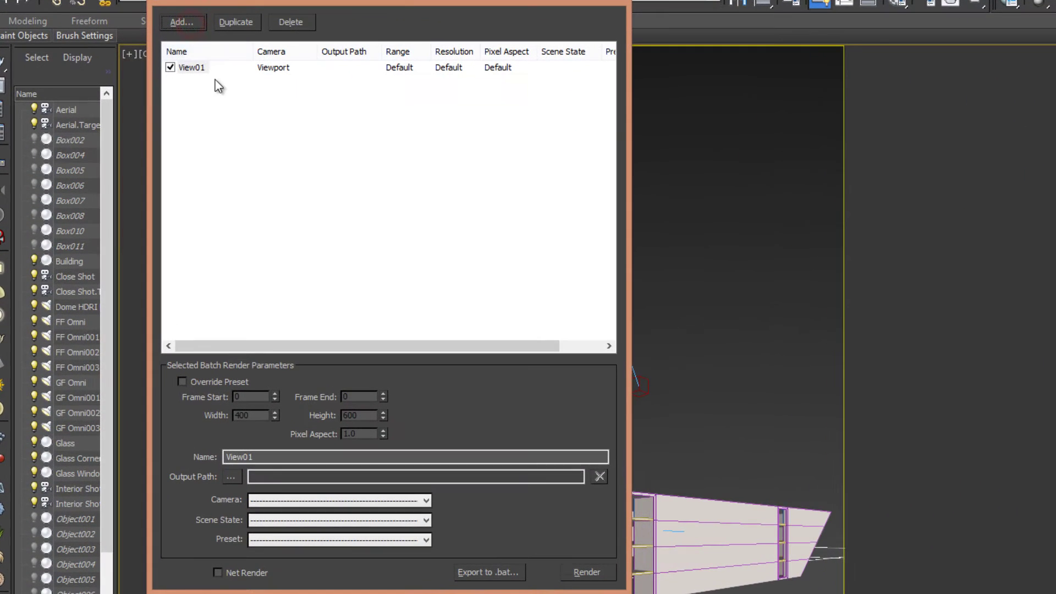
left_click(199, 68)
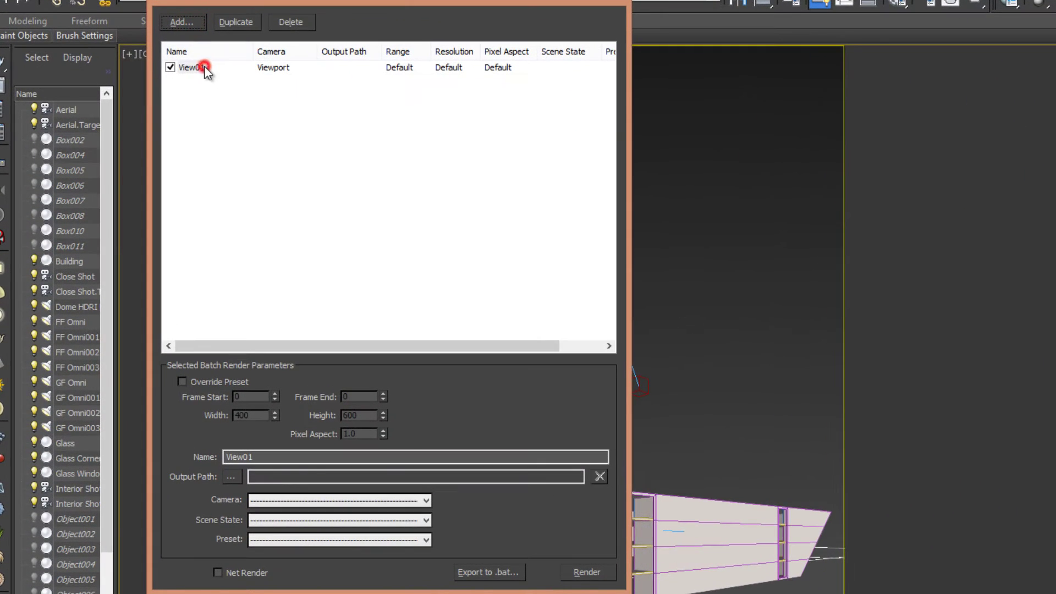
left_click(273, 460)
double_click(242, 458)
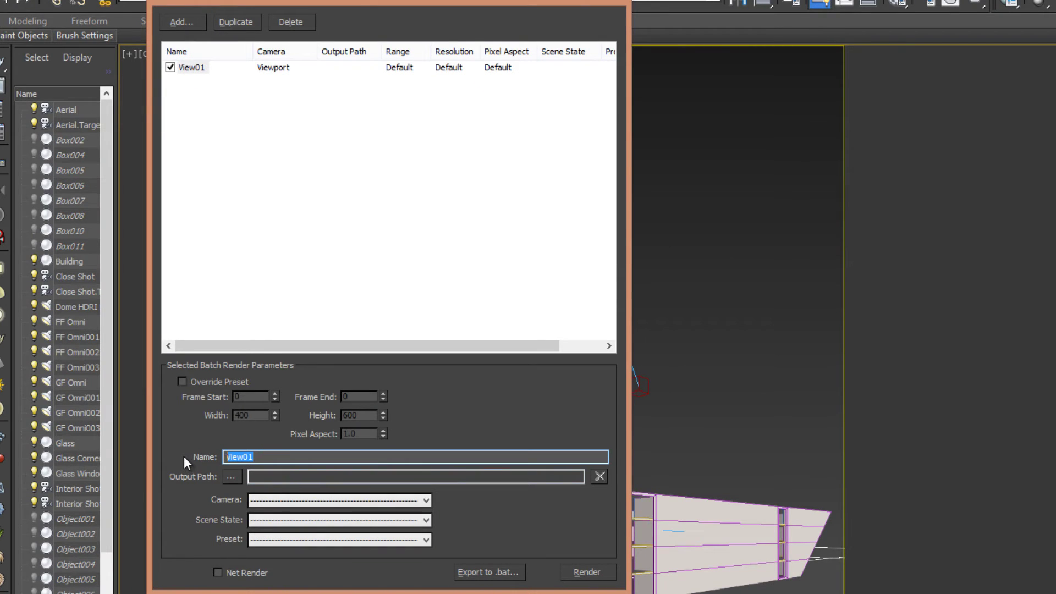
type("Final")
type(" Shot")
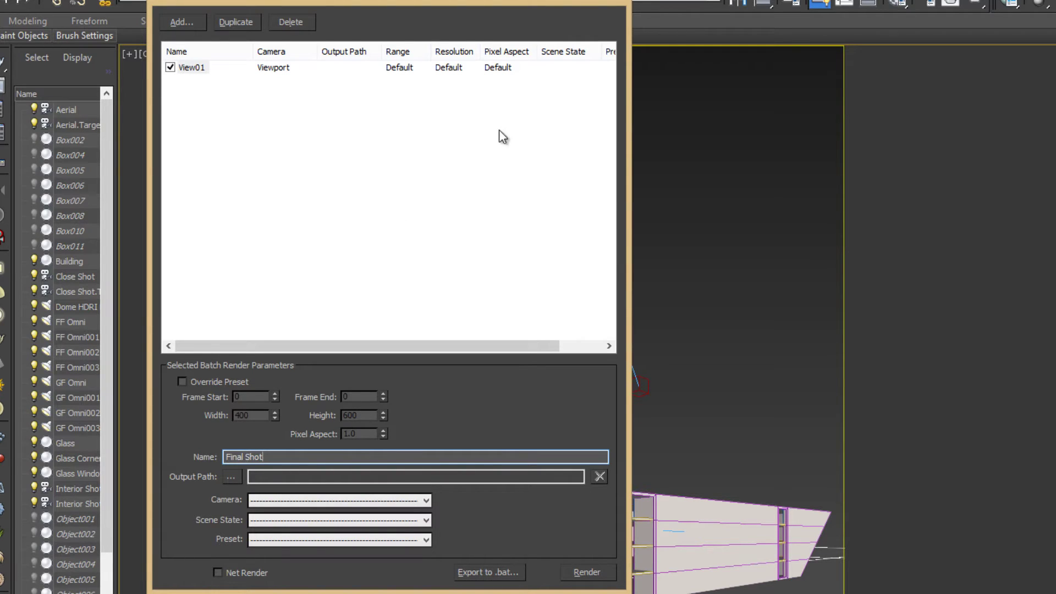
double_click(275, 457)
Step: From the job's Output Path browser, create a Batch Render folder on the Desktop and open it
left_click(236, 476)
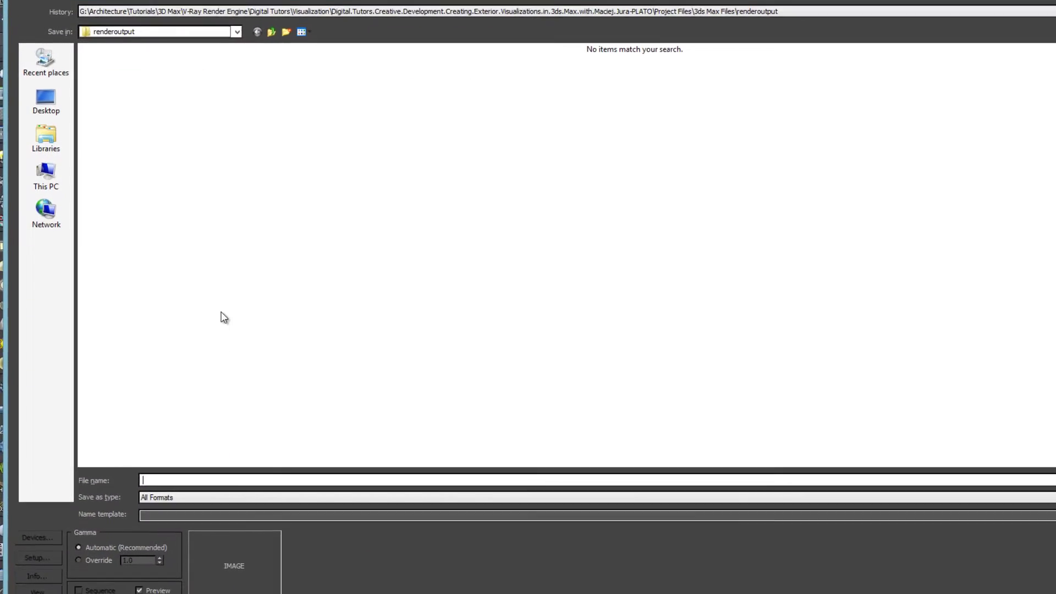
left_click(66, 102)
right_click(700, 289)
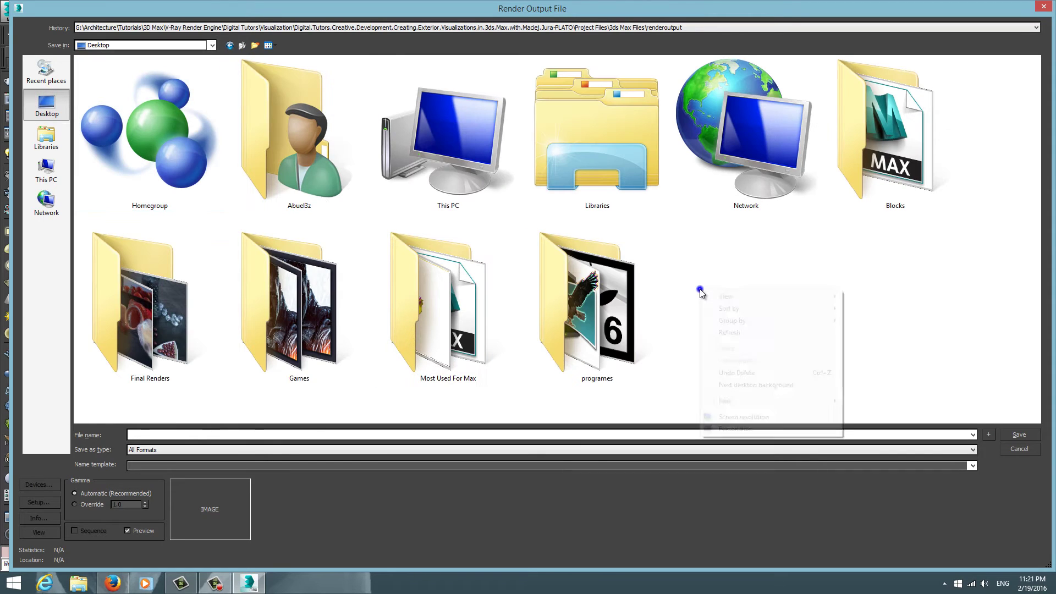
left_click(867, 401)
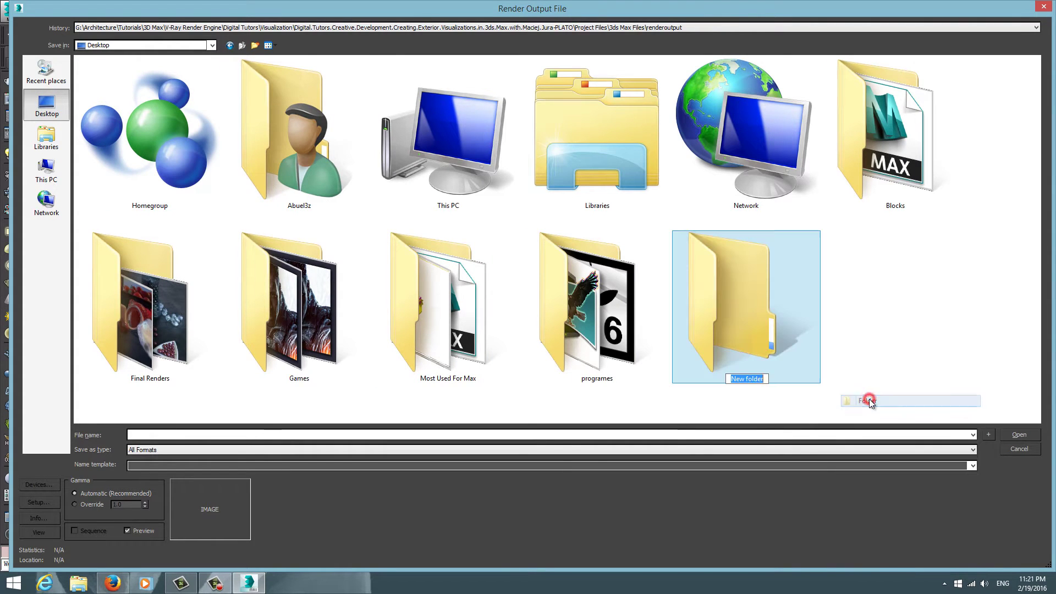
type("Render")
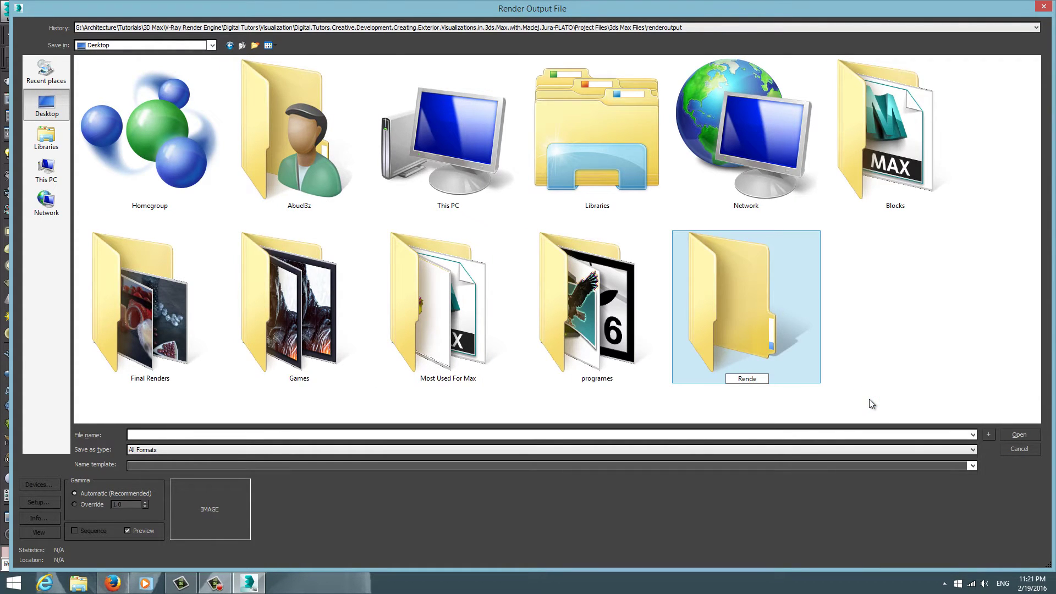
key("BackSpace")
key("BackSpace")
key("BackSpace")
key("BackSpace")
key("BackSpace")
type("Batc")
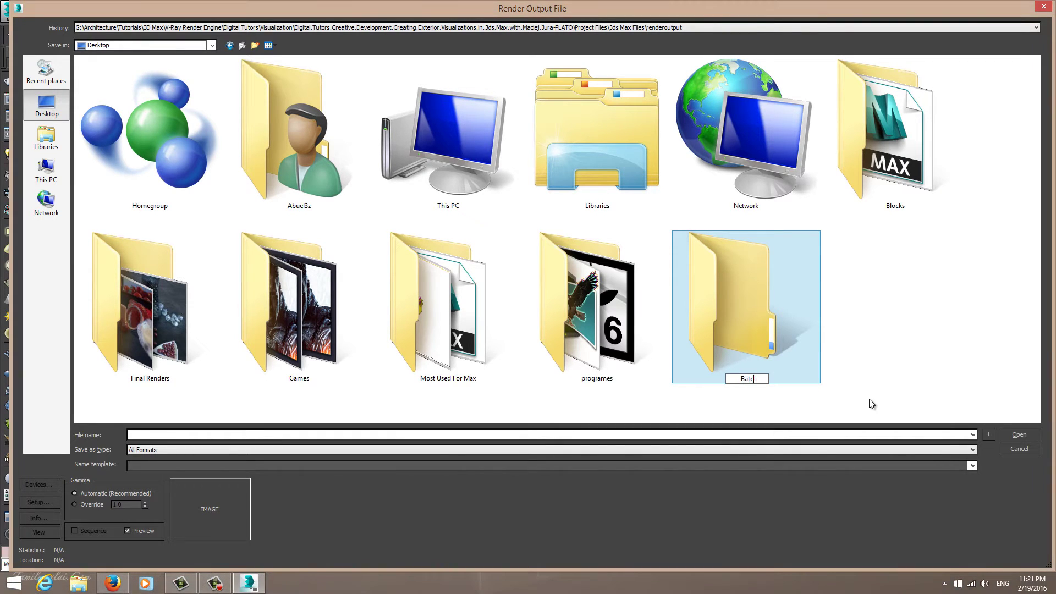
type("h Render")
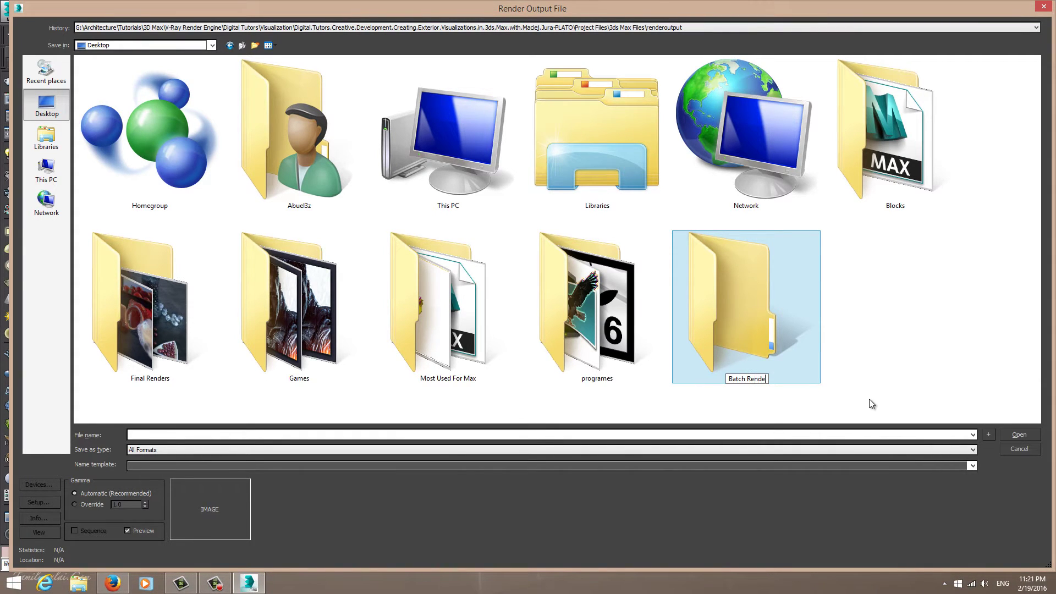
key("Return")
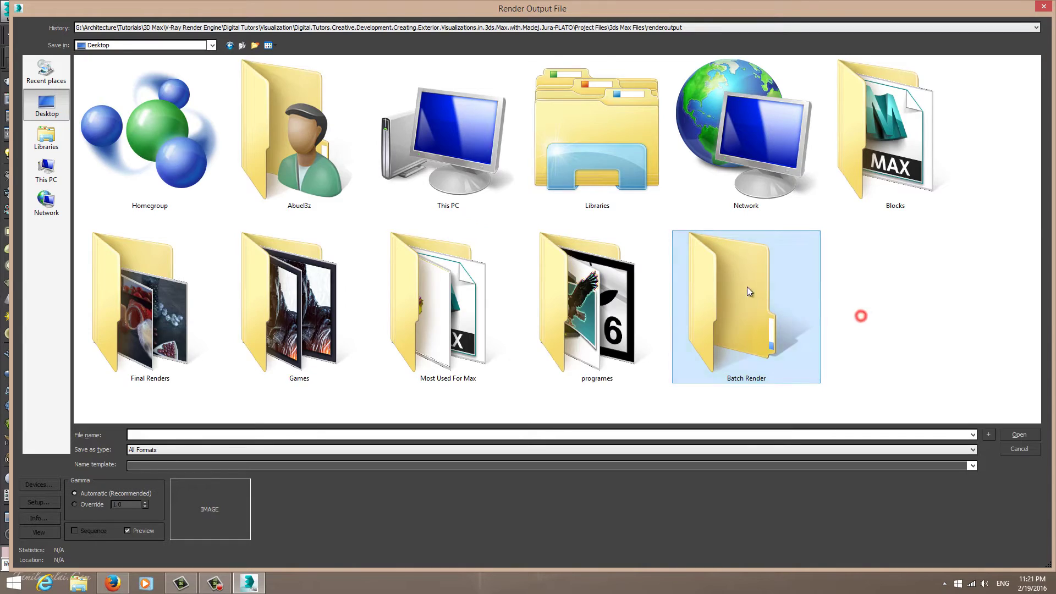
double_click(747, 287)
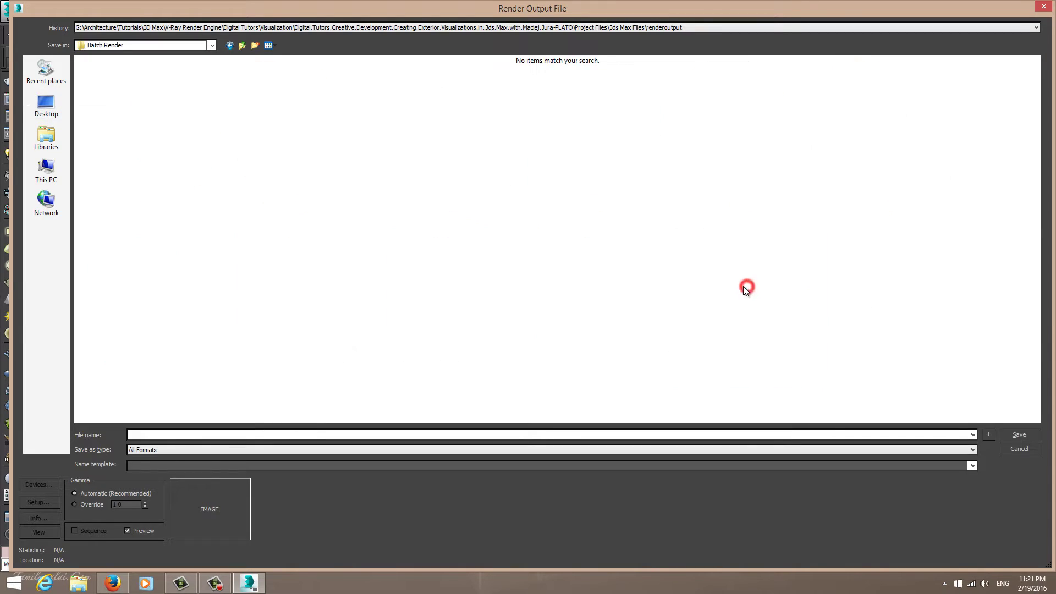
Step: Save the job output as Final Shot.bmp with RGB 24-bit colour
left_click(259, 434)
type("Rende")
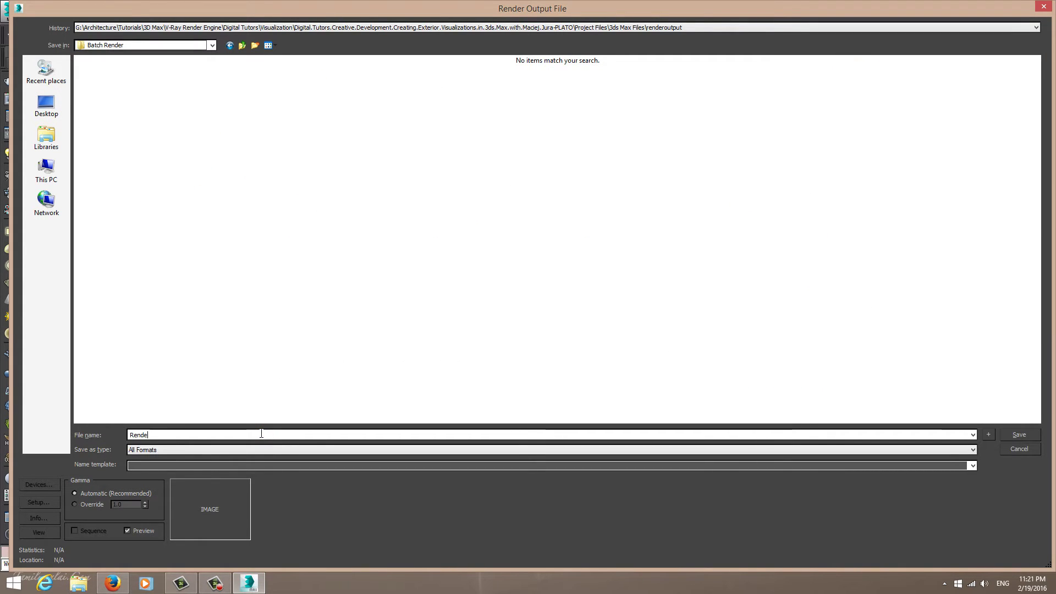
type("r")
key("ctrl+a")
key("BackSpace")
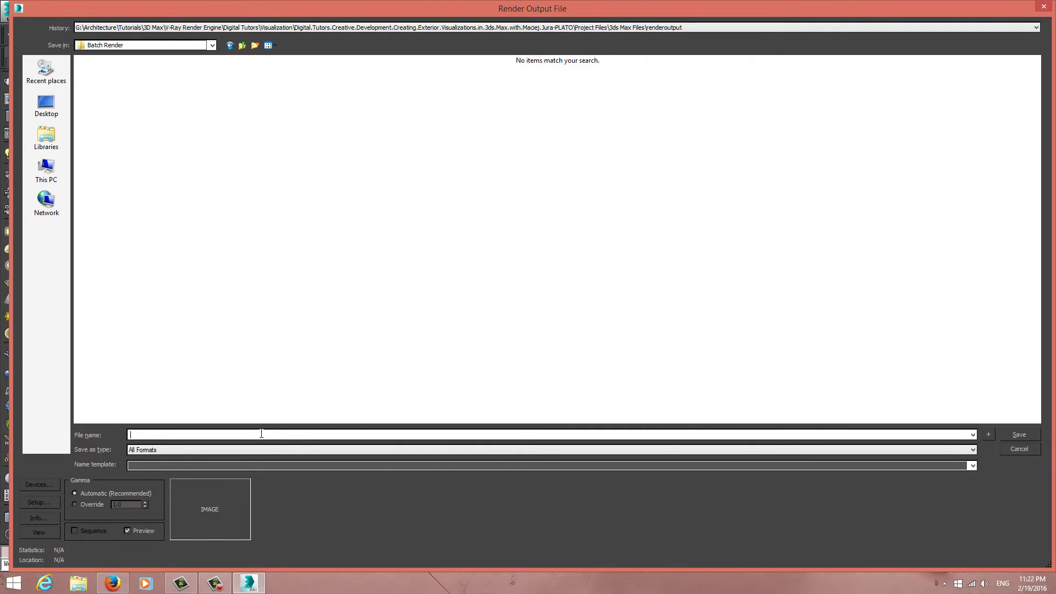
type("Final Shot")
left_click(167, 449)
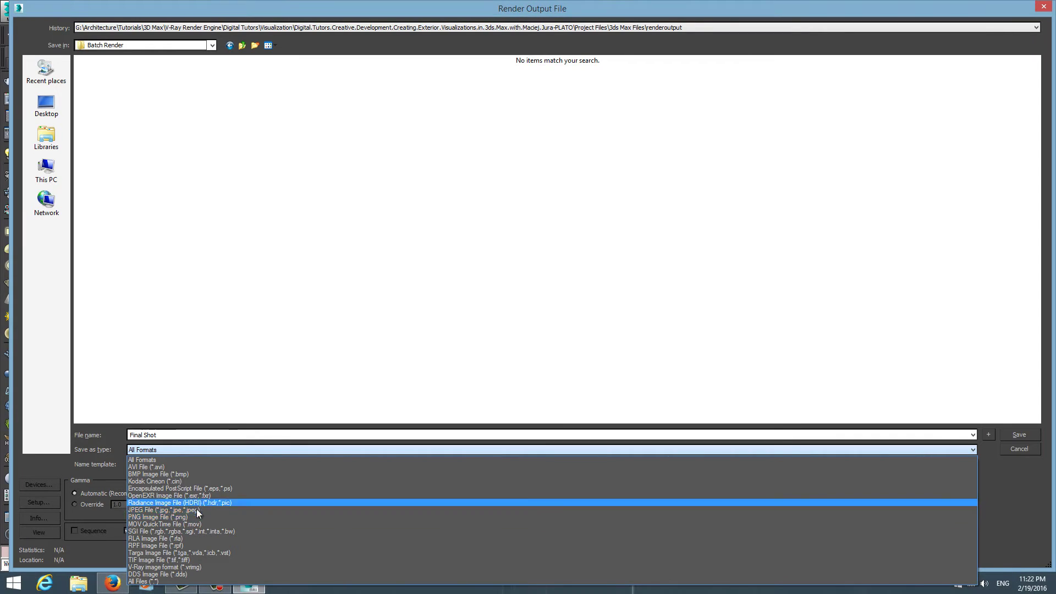
left_click(158, 474)
left_click(1034, 438)
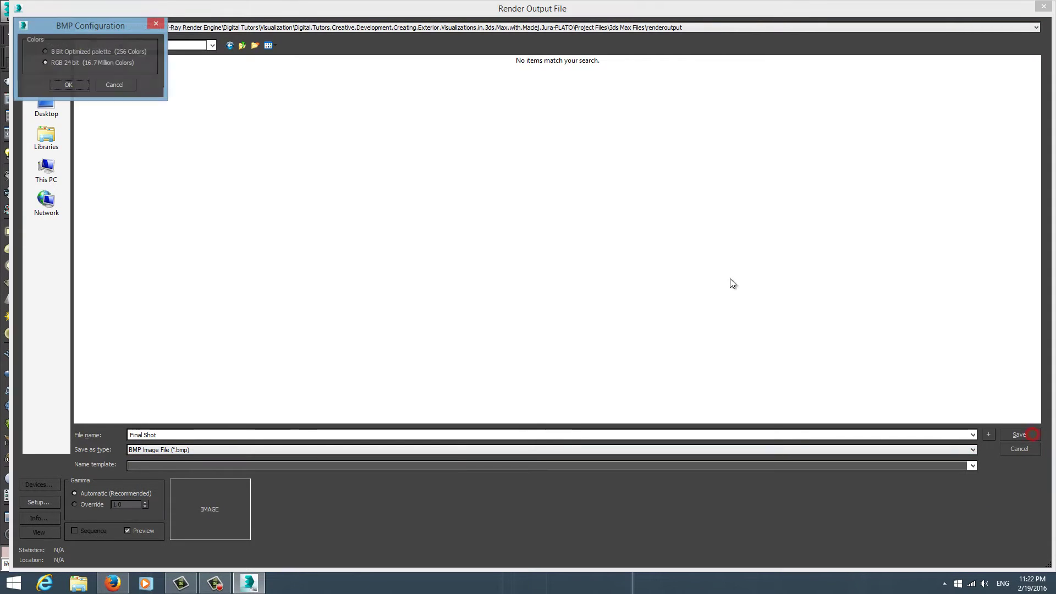
left_click(79, 87)
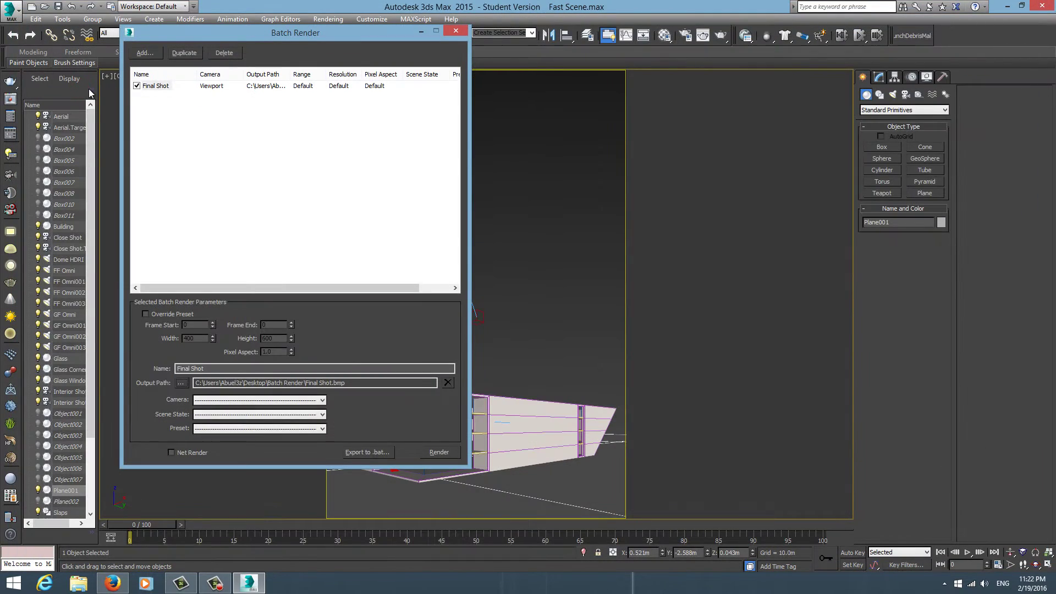
key("super+d")
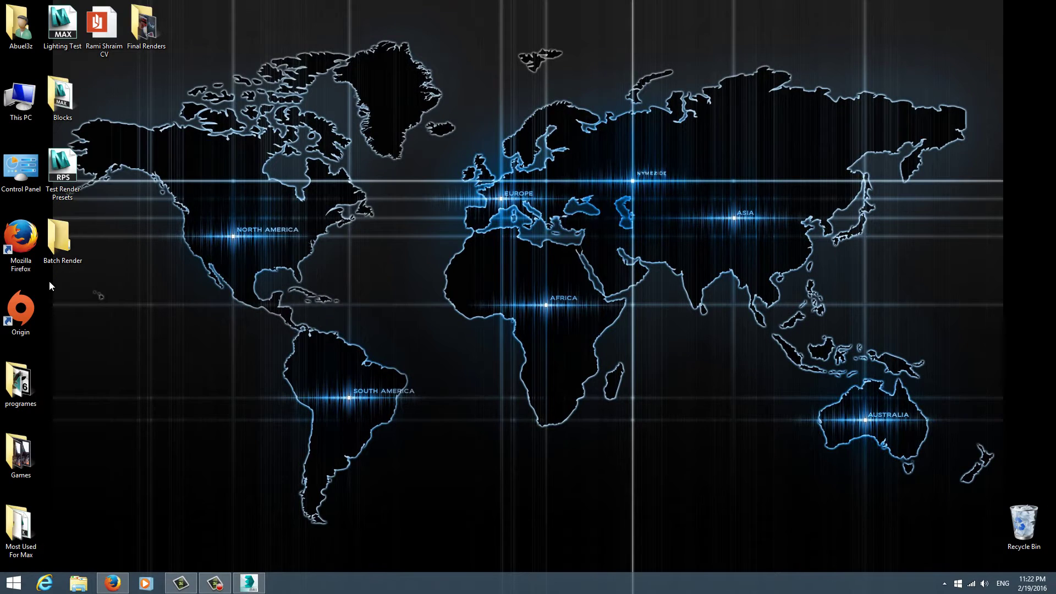
double_click(57, 239)
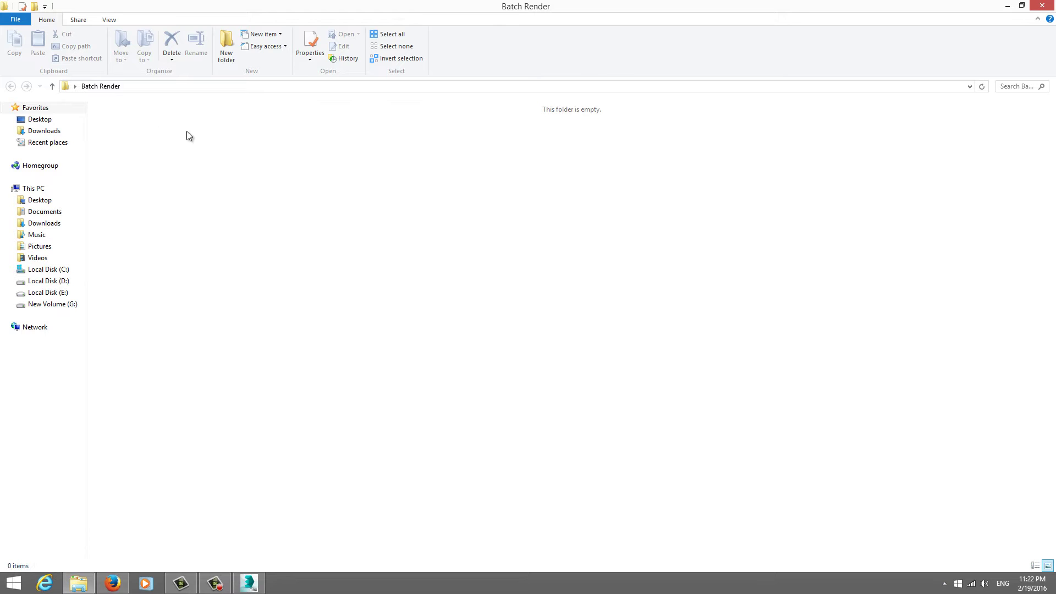
left_click(249, 583)
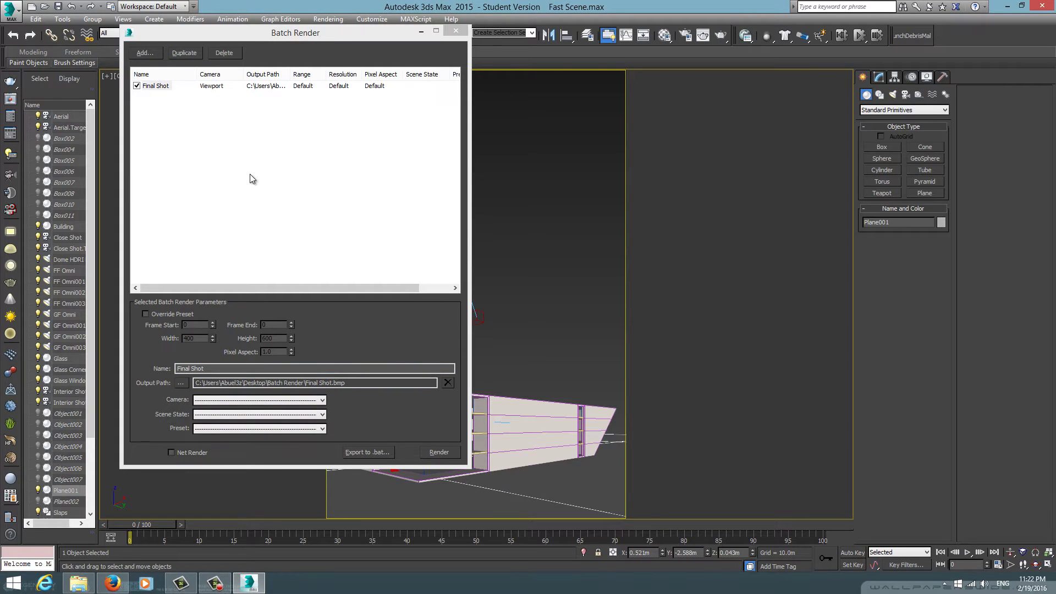
Step: Set the Final Shot job's Camera to Close Shot and confirm the choice
left_click(229, 401)
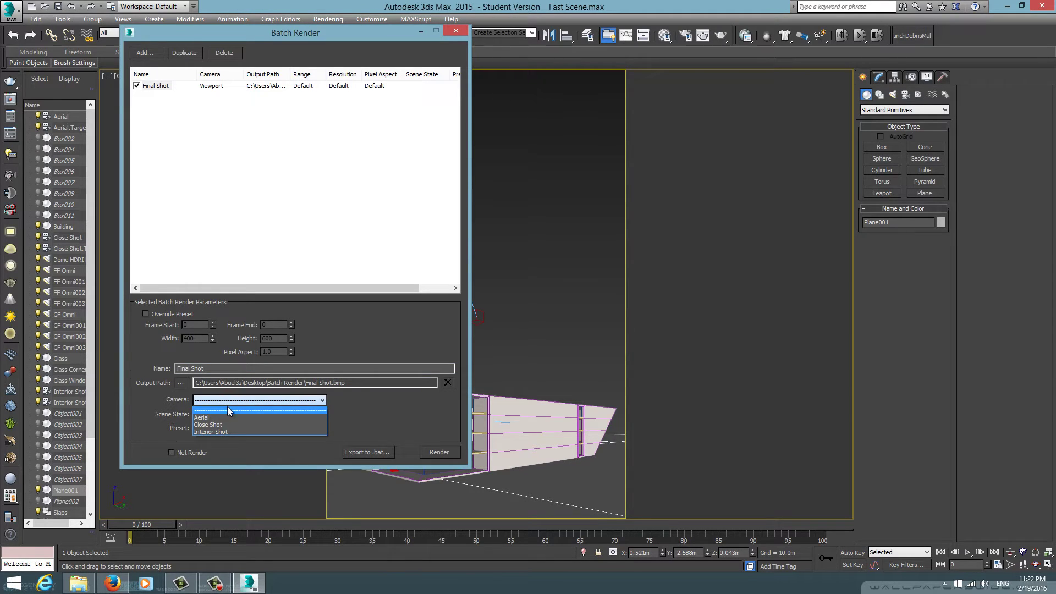
left_click(225, 427)
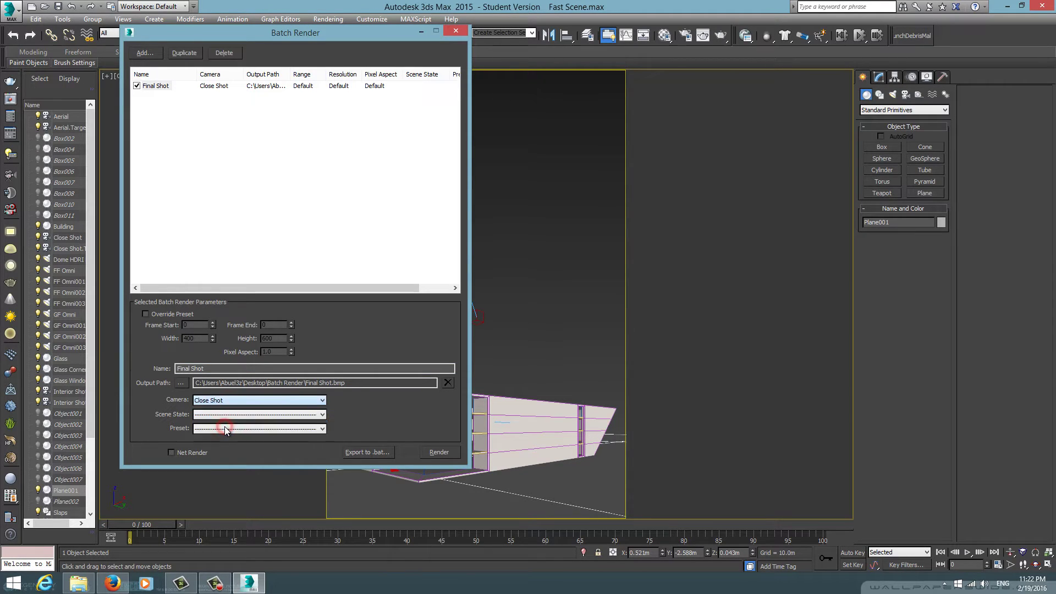
left_click_drag(404, 38, 749, 74)
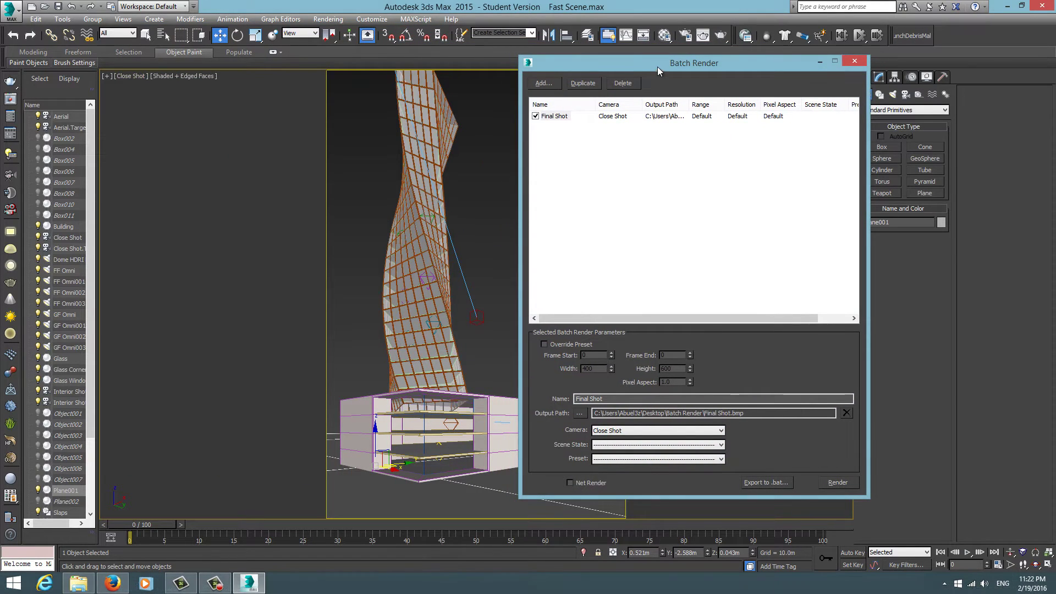
mouse_move(626, 60)
left_mouse_down()
mouse_move(414, 38)
mouse_move(311, 61)
left_mouse_up()
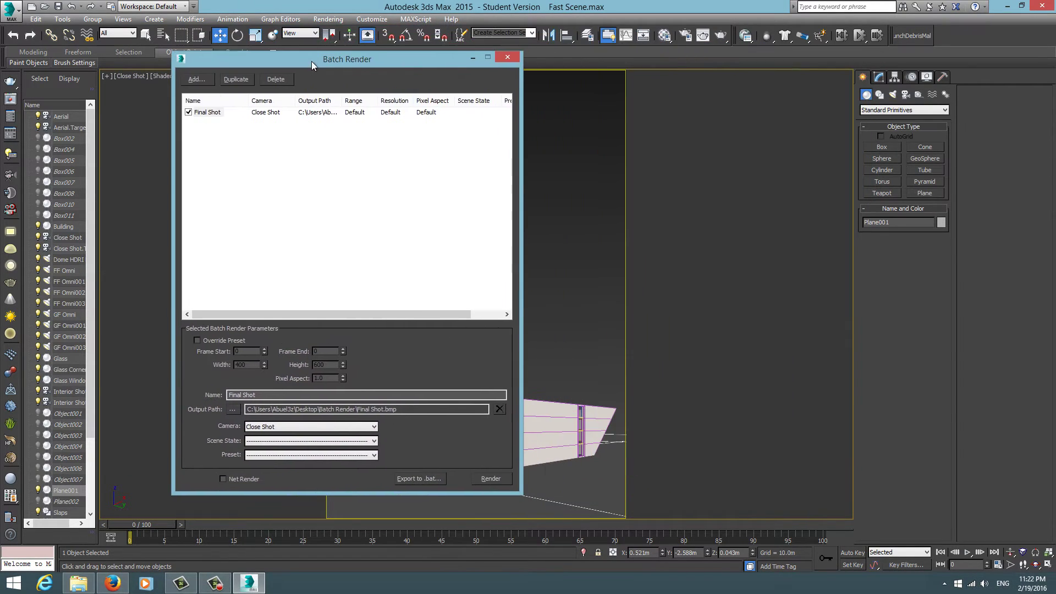
left_click(300, 428)
left_click(284, 455)
left_click_drag(408, 64, 335, 55)
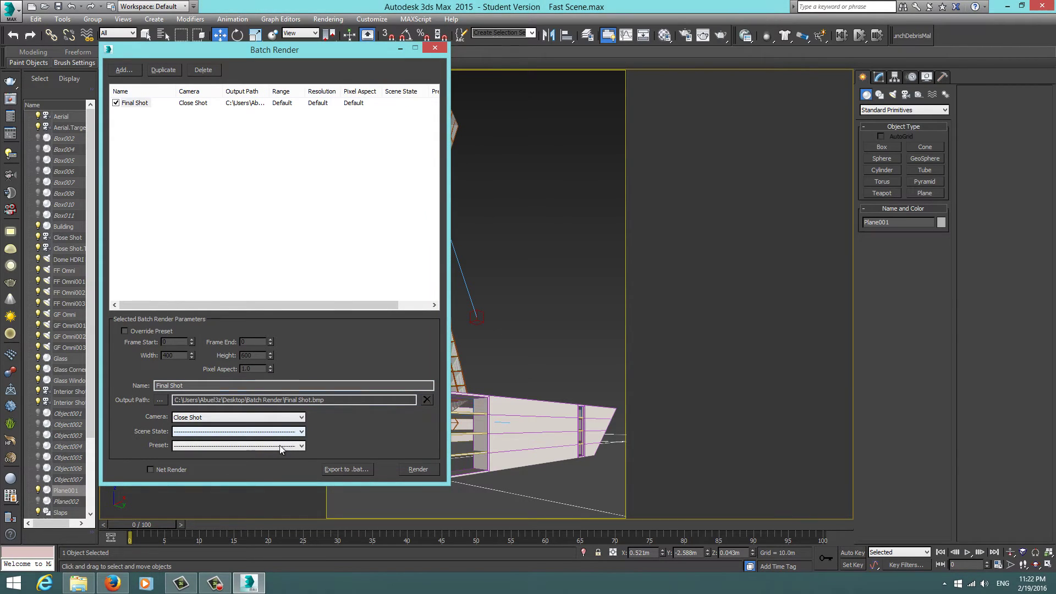
Step: Set the Final Shot job's Preset to Test Render Presets
left_click(262, 431)
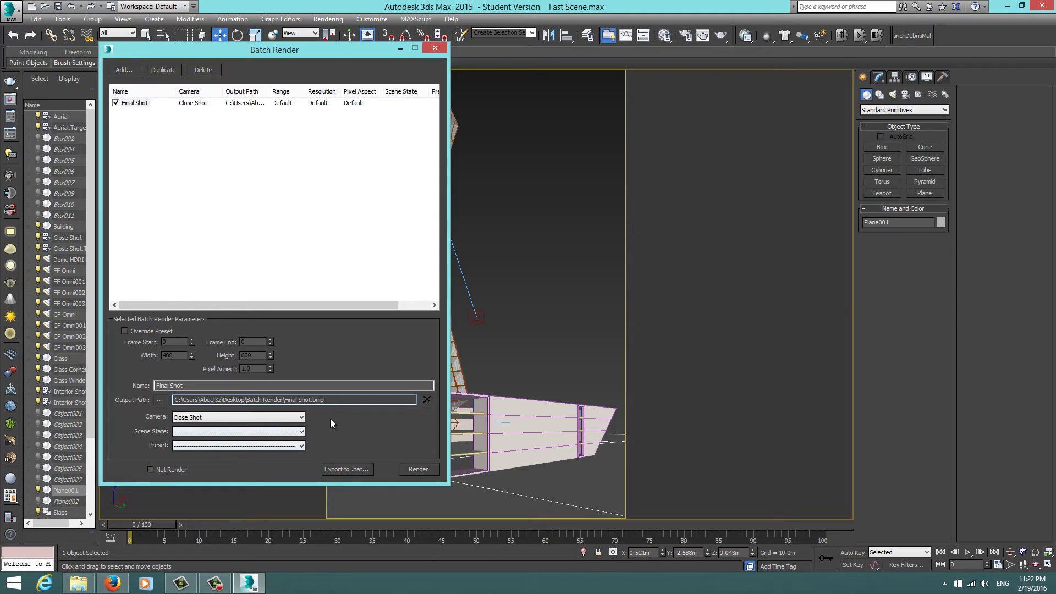
left_click(289, 447)
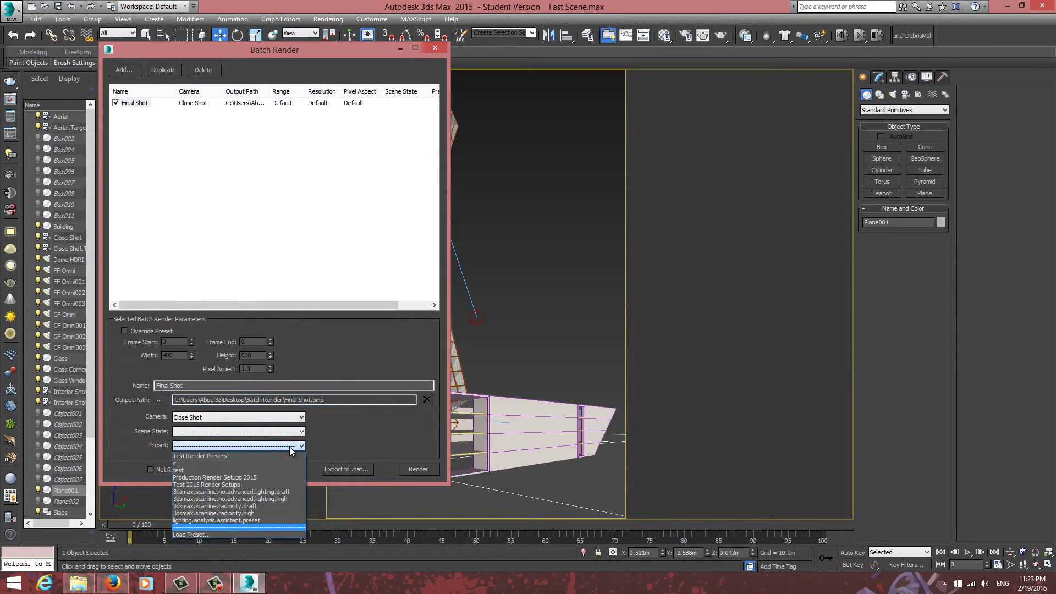
left_click(233, 456)
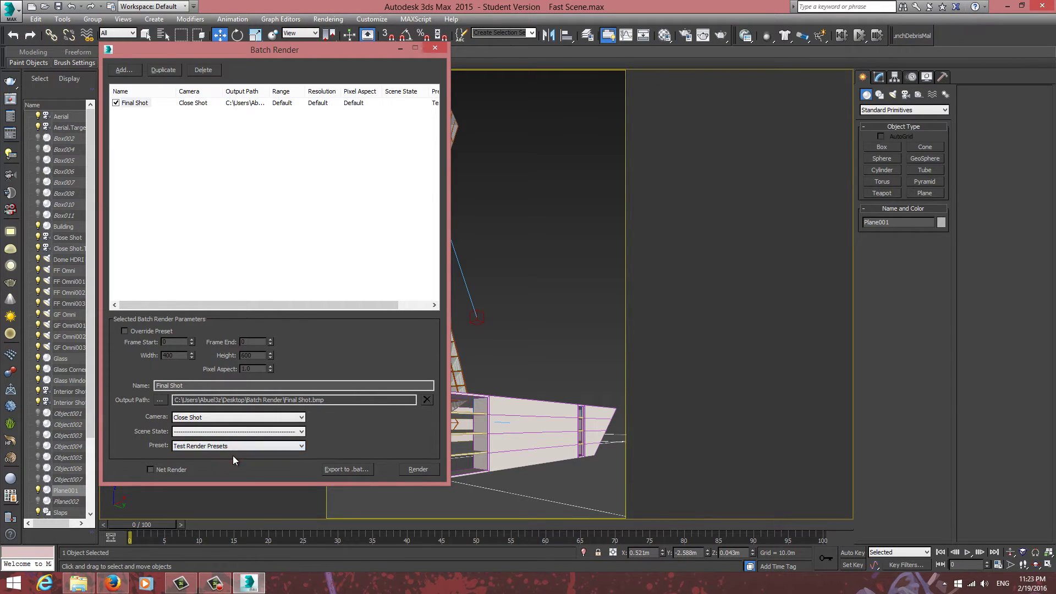
Step: Add a new batch job and rename View02 to Second Shot
left_click(138, 71)
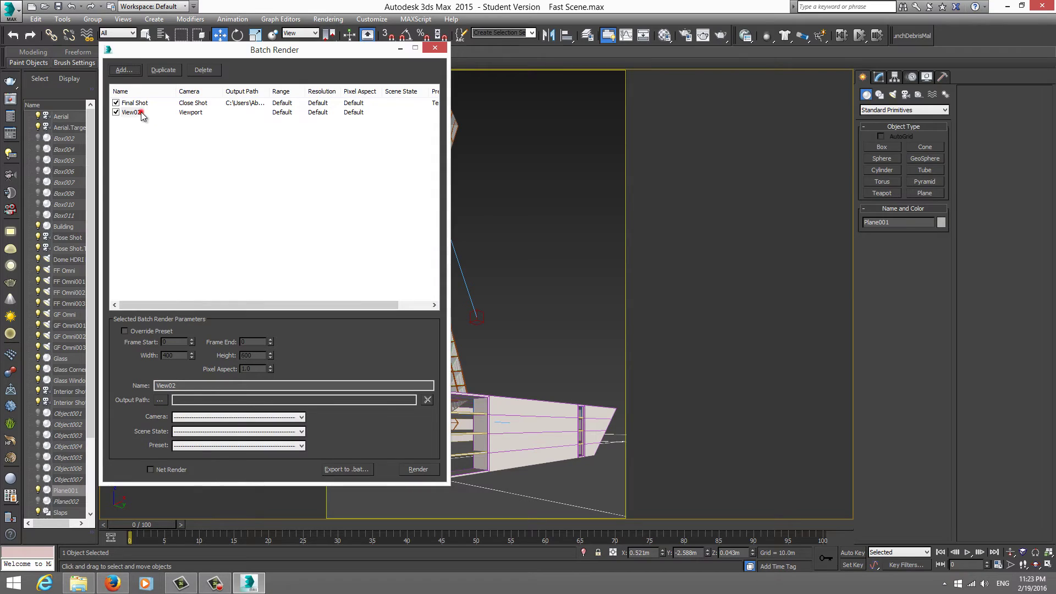
left_click(141, 113)
left_click(197, 387)
left_click_drag(197, 387, 70, 365)
type("Second")
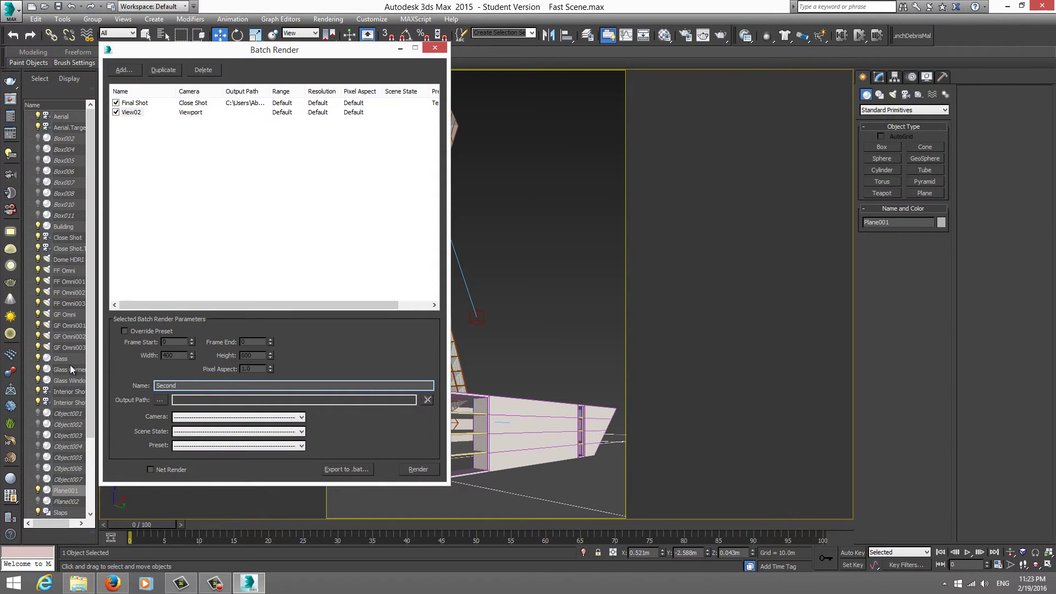
type(" Shot")
Step: Set Second Shot's output to Second Shot.bmp in Desktop\Batch Render
left_click(161, 399)
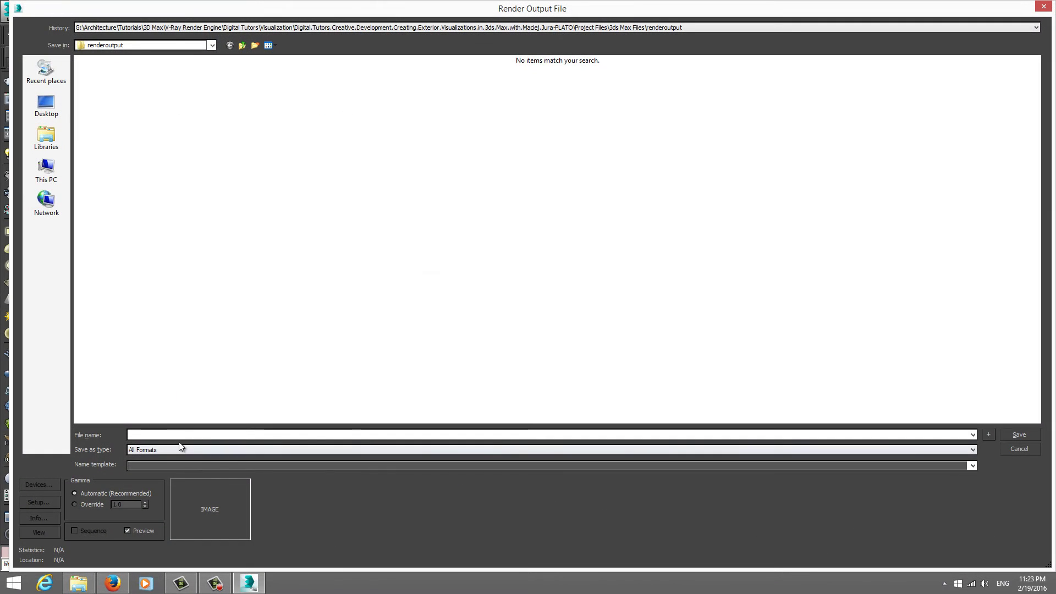
left_click(183, 431)
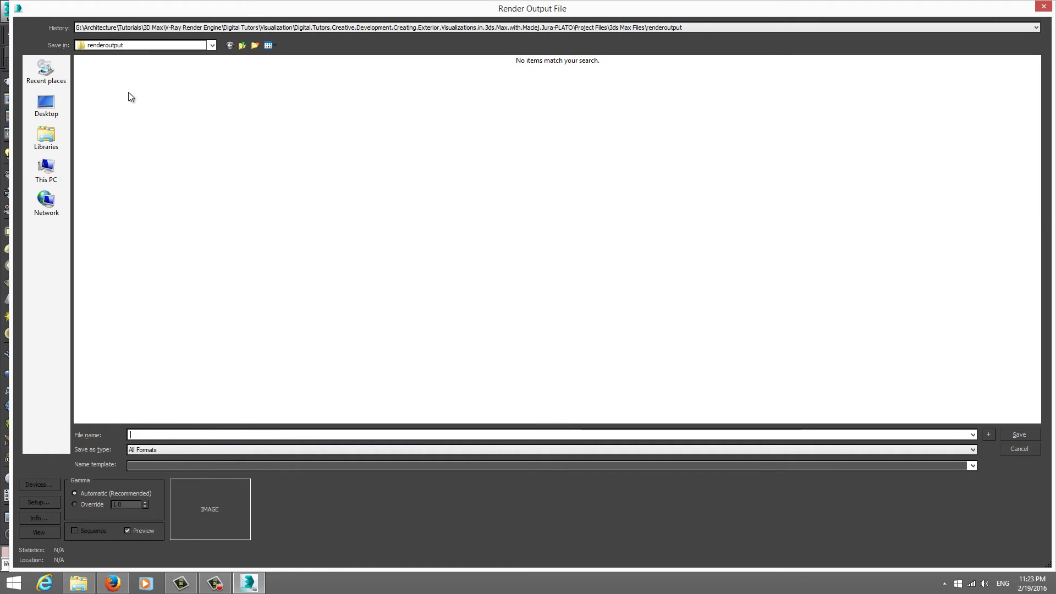
left_click(57, 107)
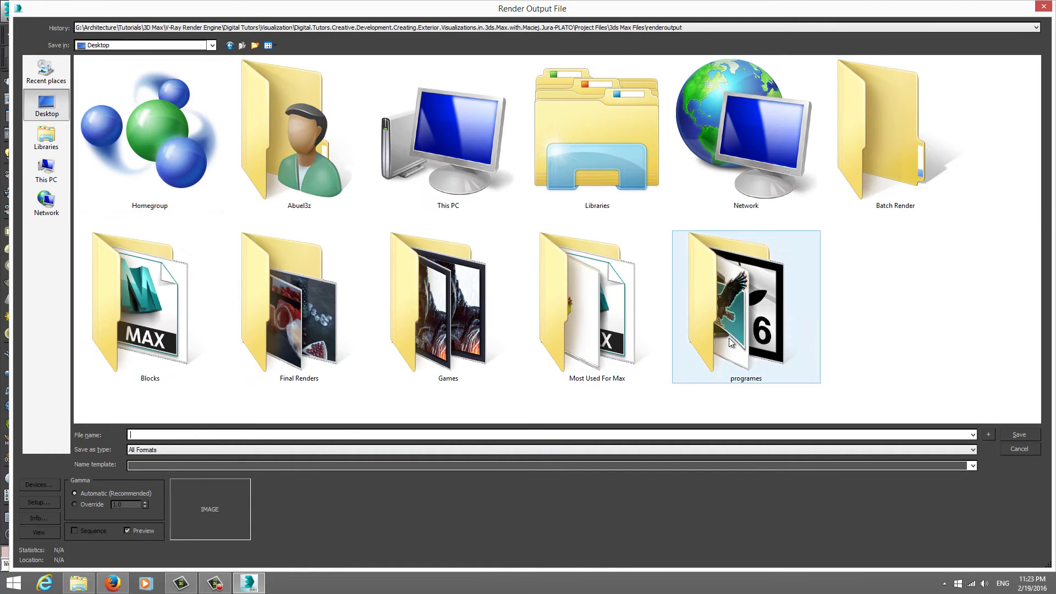
left_click(628, 315)
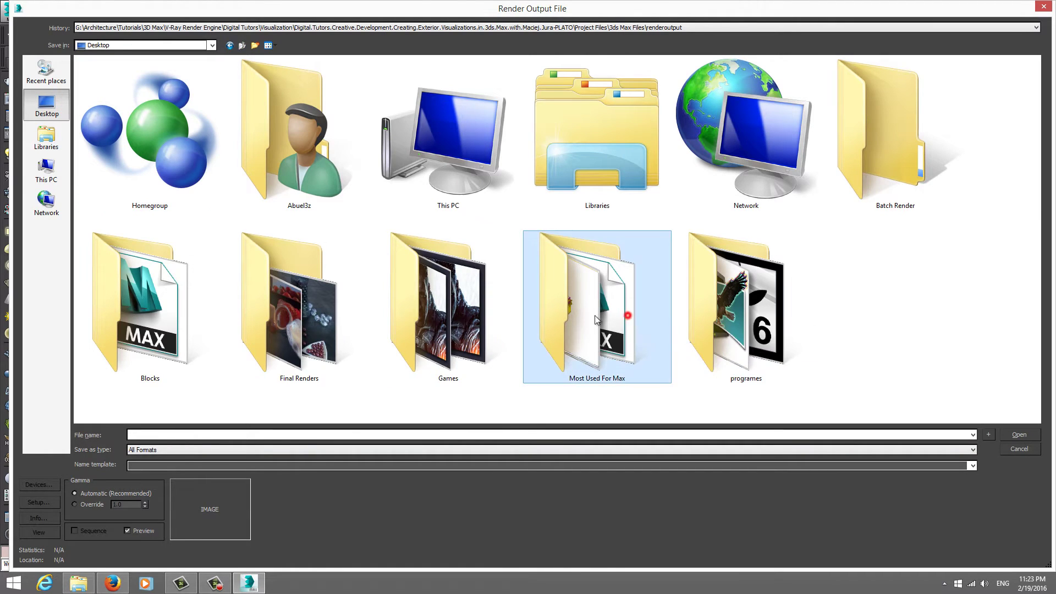
double_click(893, 174)
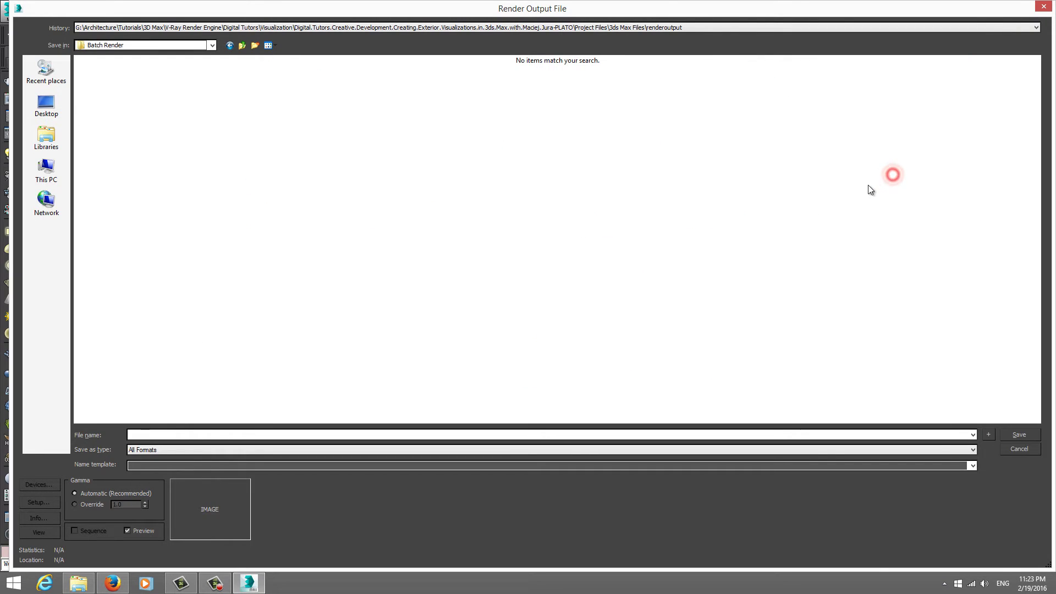
left_click(355, 435)
type("Sec")
type("ond SHO")
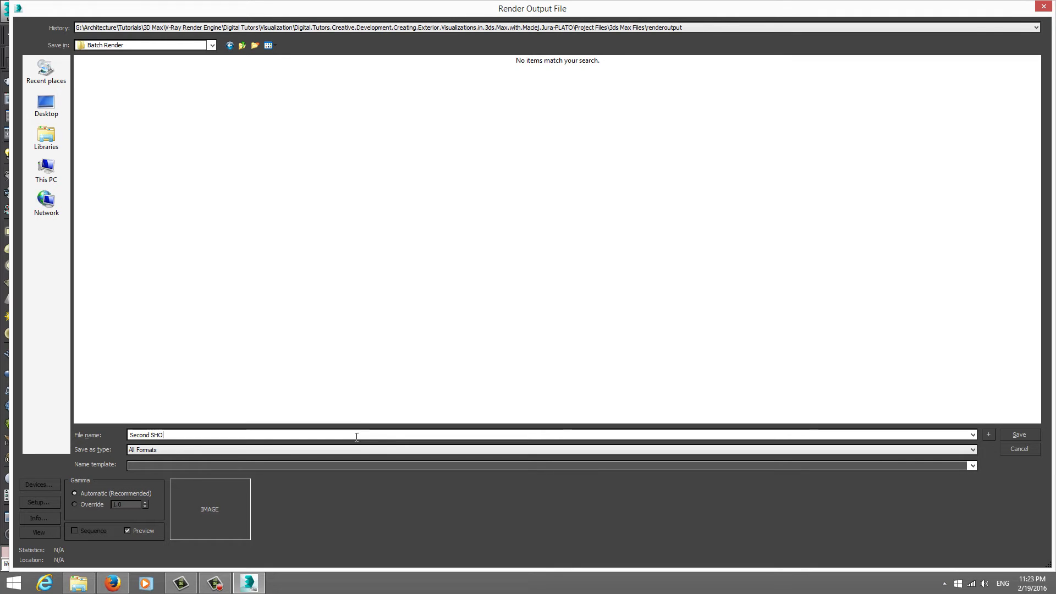
key("BackSpace")
key("BackSpace")
type("hot")
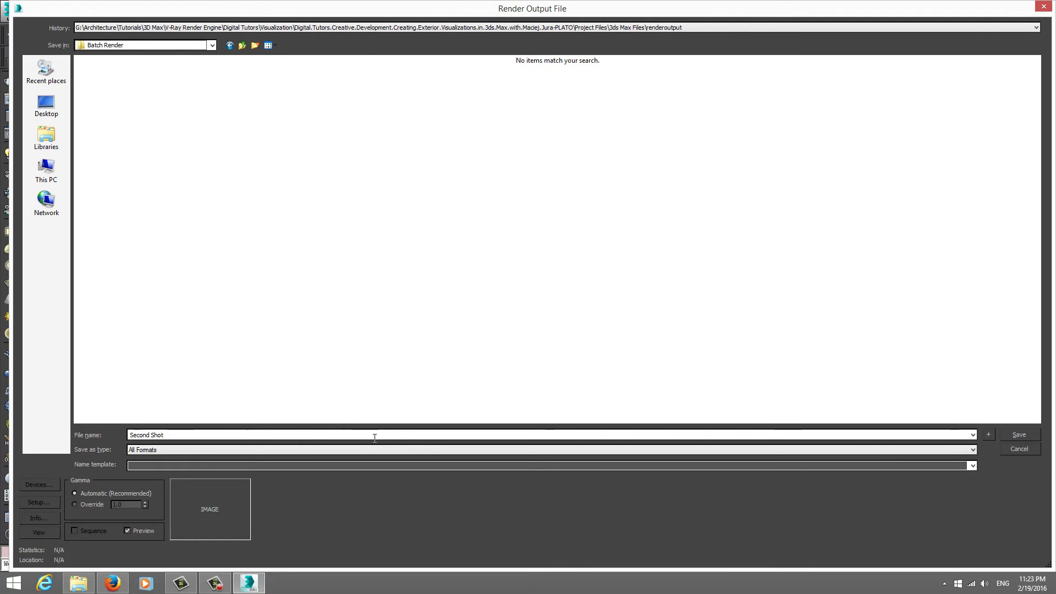
left_click(263, 449)
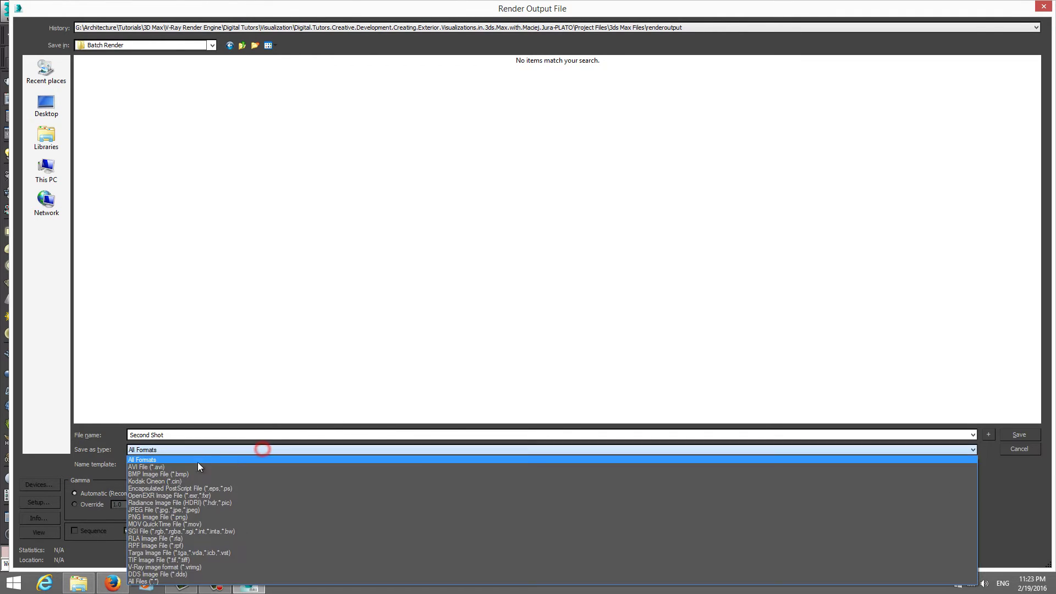
left_click(193, 476)
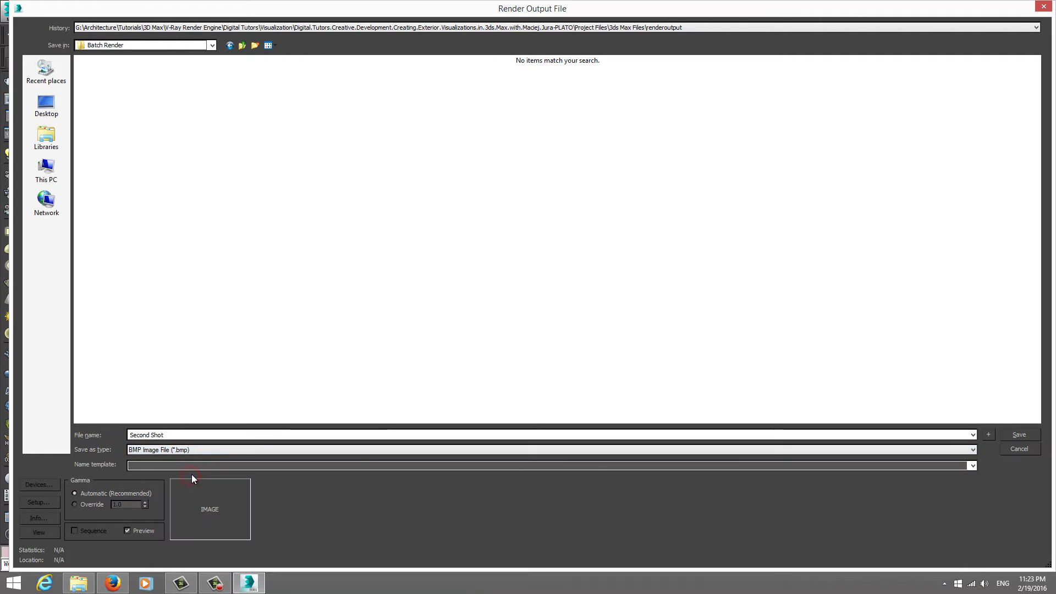
left_click(1018, 435)
left_click(68, 85)
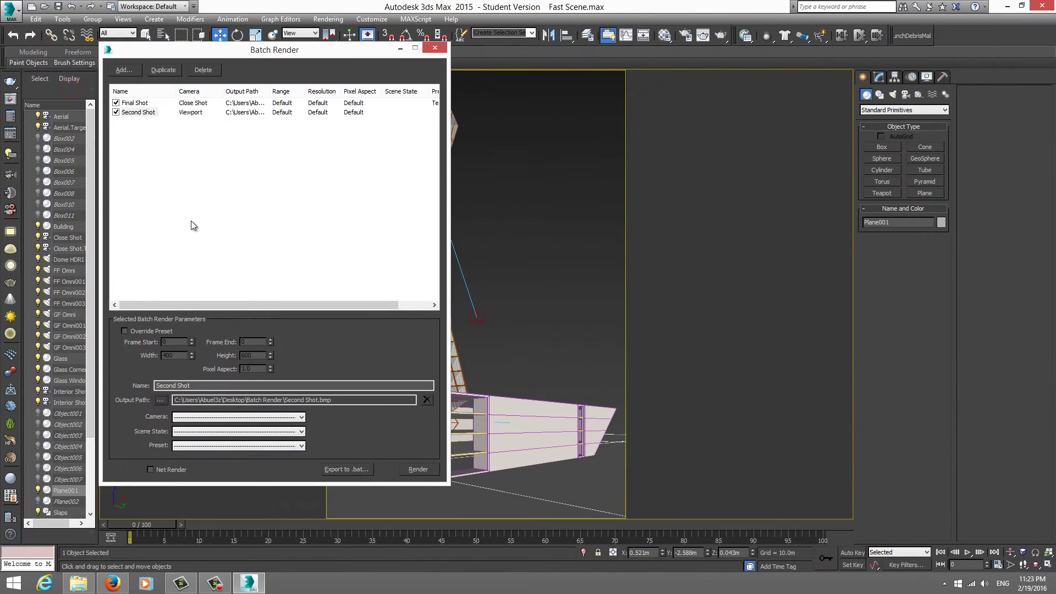
Step: Add a third batch job and rename View03 to Interior Shot
left_click(126, 72)
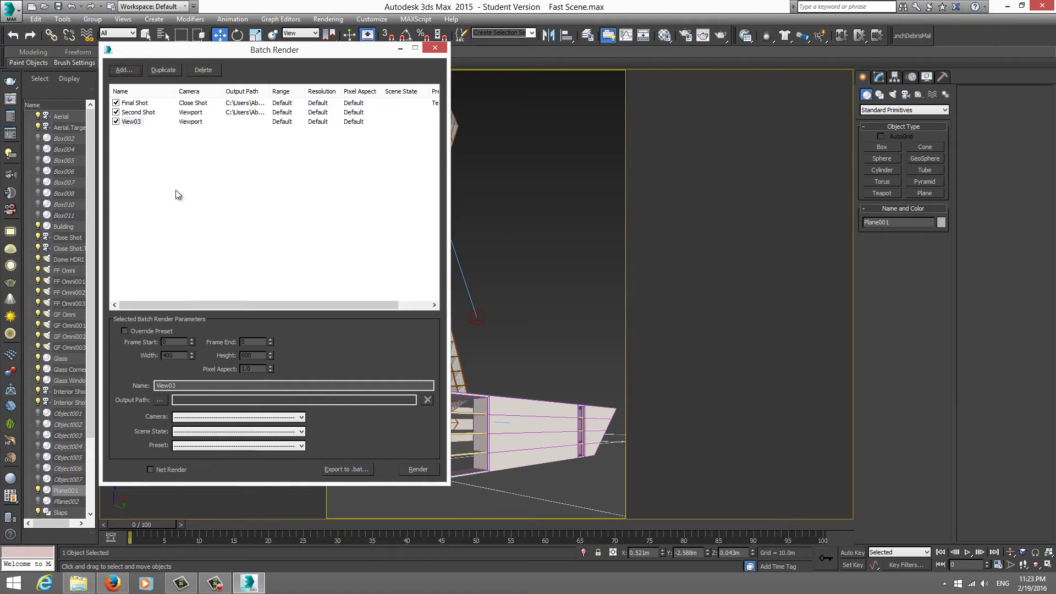
double_click(205, 385)
type("Int")
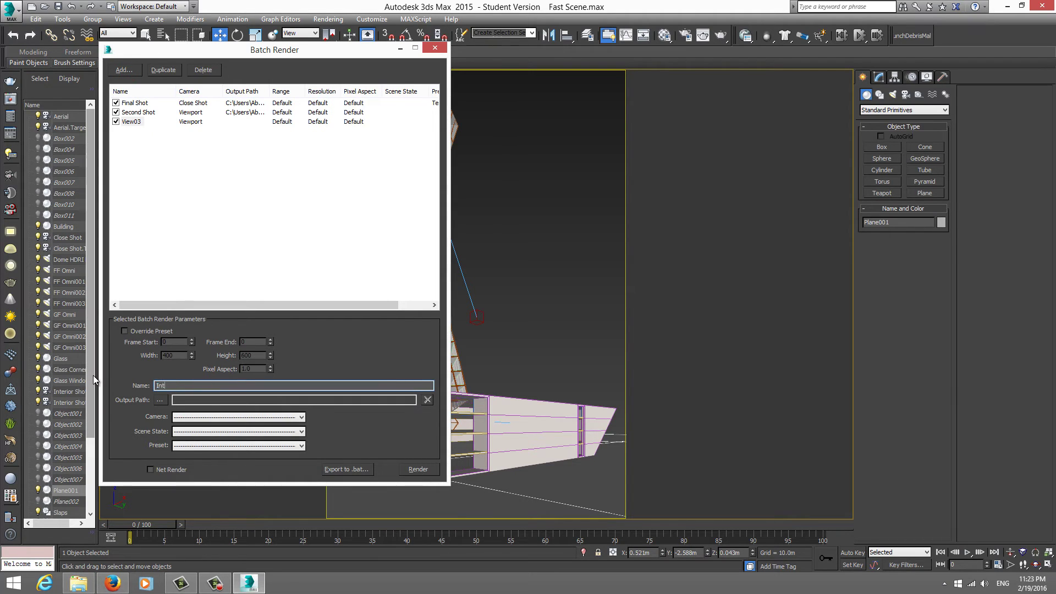
type("erior Shot")
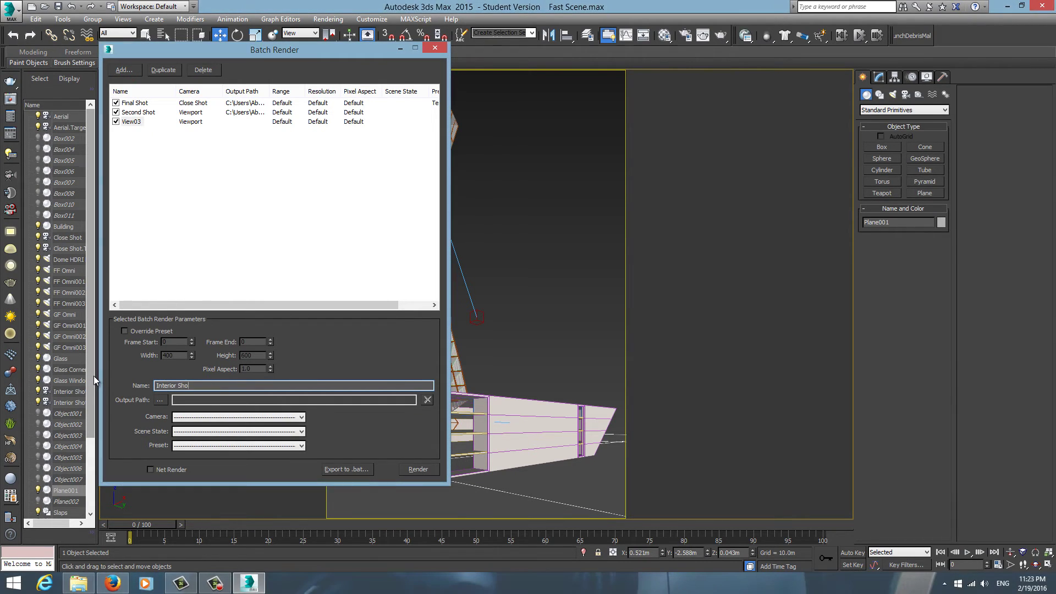
Step: Give Second Shot the Aerial camera and Test Render Presets, then list Interior Shot's cameras
left_click(139, 113)
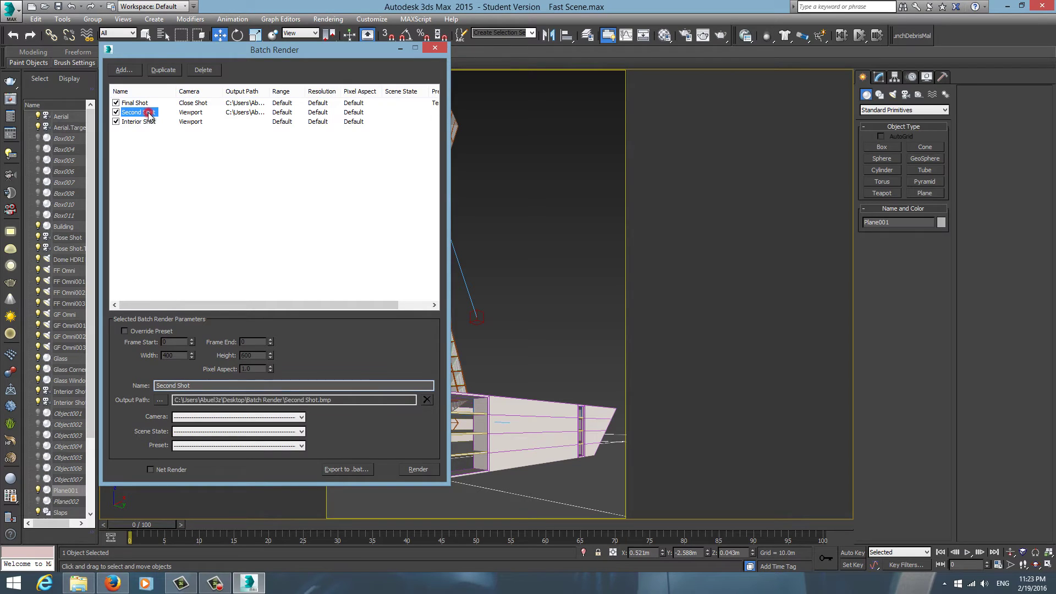
left_click(218, 418)
left_click(202, 434)
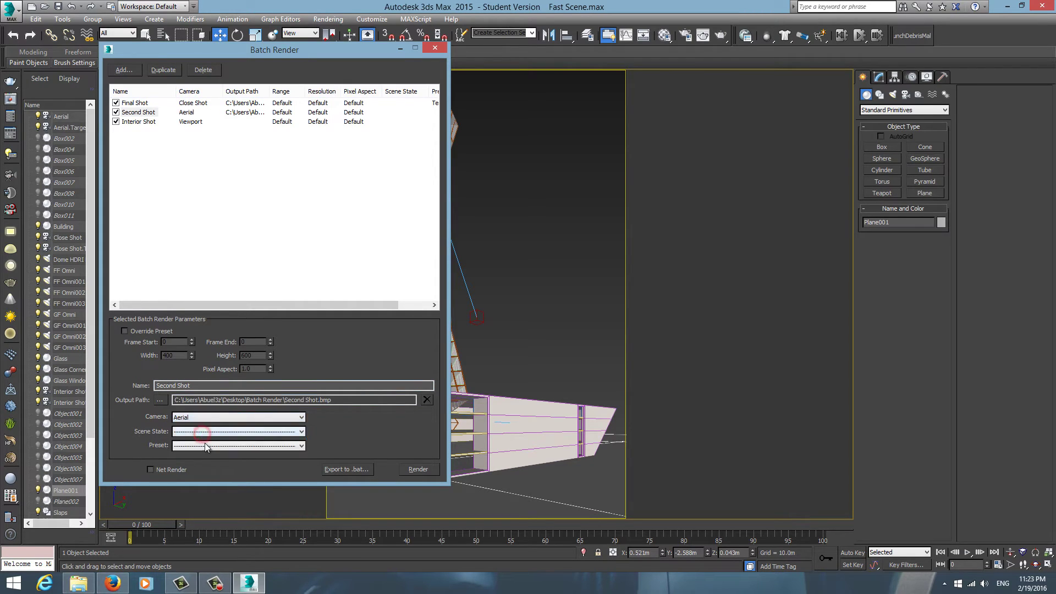
left_click(206, 447)
left_click(206, 455)
left_click(148, 123)
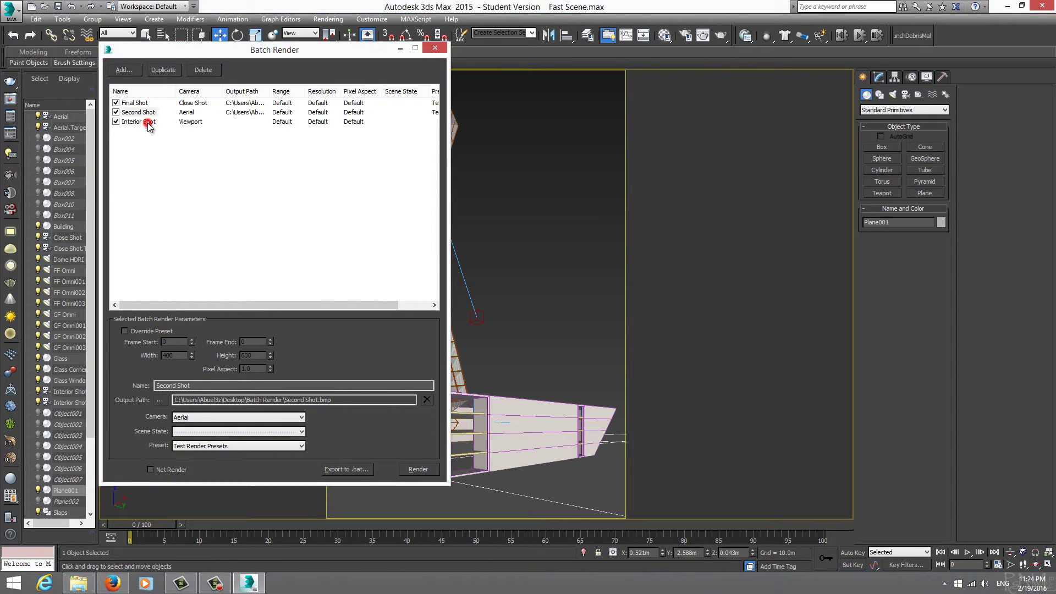
left_click(223, 417)
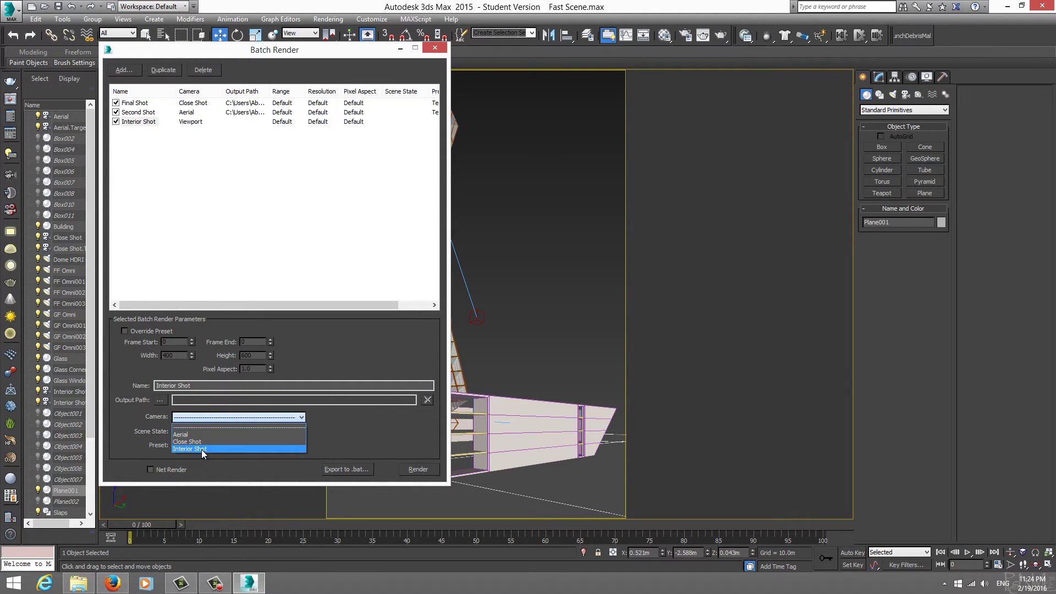
Step: Rename the third job to Interior Camera, using the Interior Shot camera and Test Render Presets
left_click(198, 385)
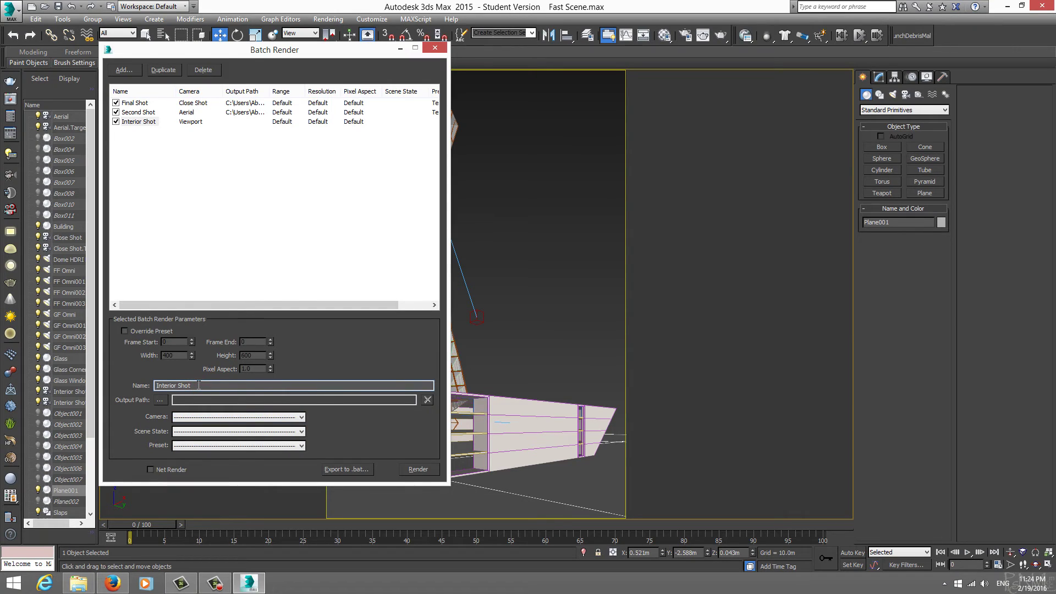
left_click(199, 385)
type("Camera")
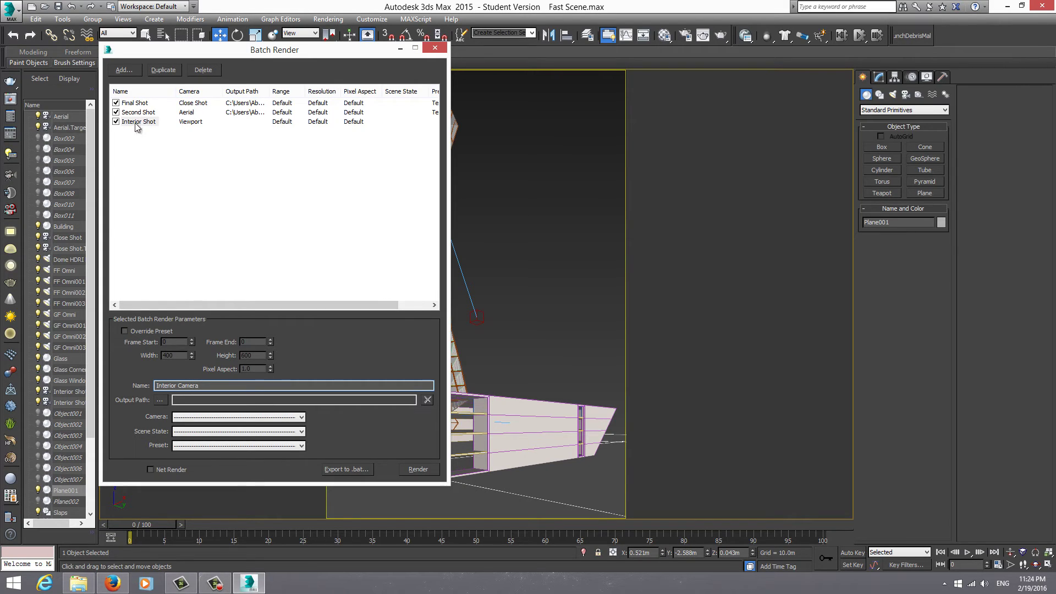
left_click(243, 419)
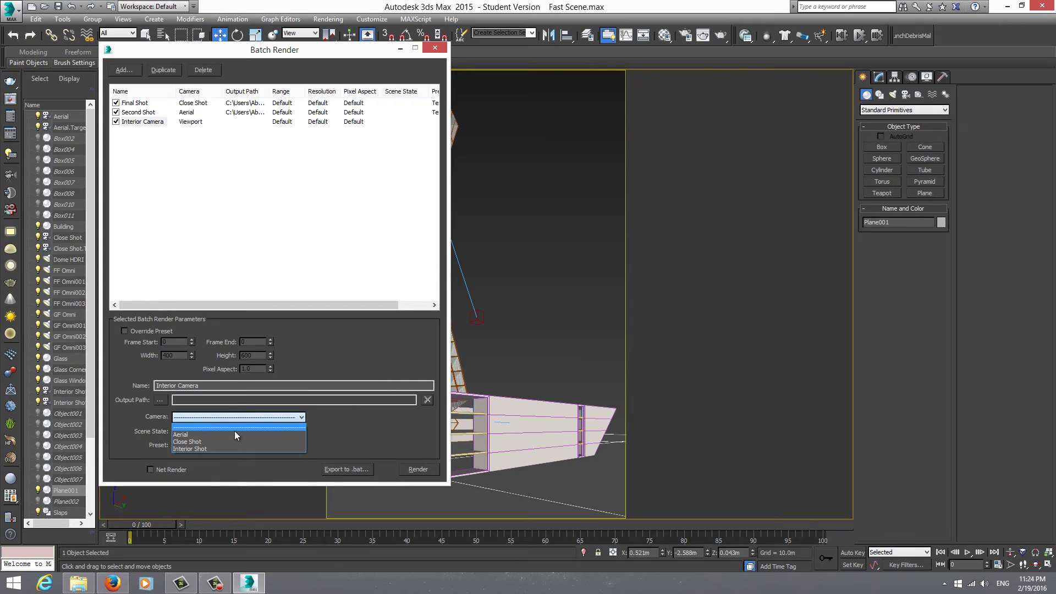
left_click(222, 449)
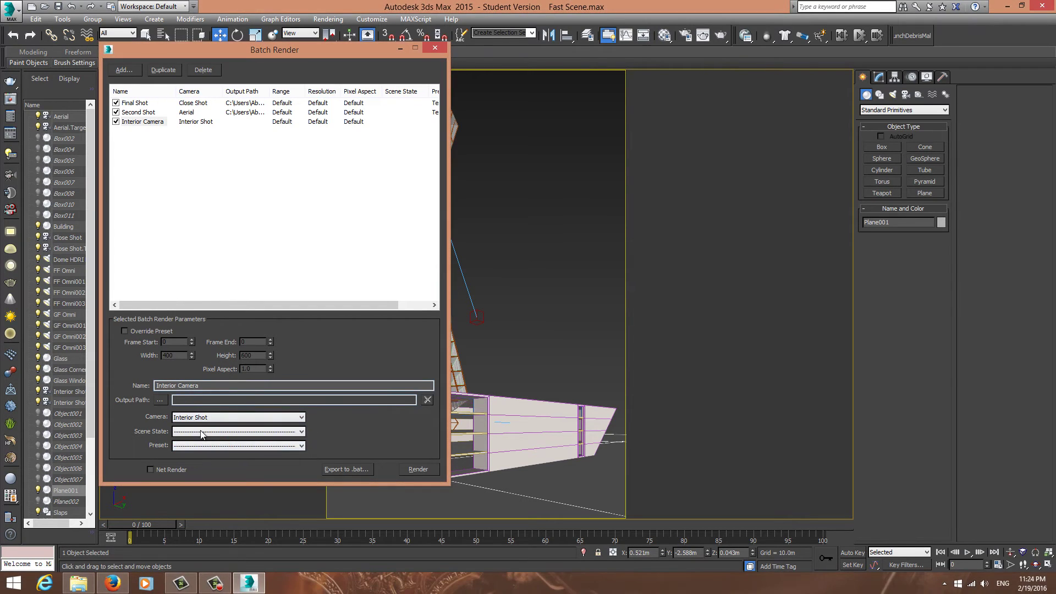
left_click(210, 446)
left_click(207, 457)
Step: Set Interior Camera's output file to Interior, BMP format, in Desktop\Batch Render
left_click(159, 400)
left_click(62, 106)
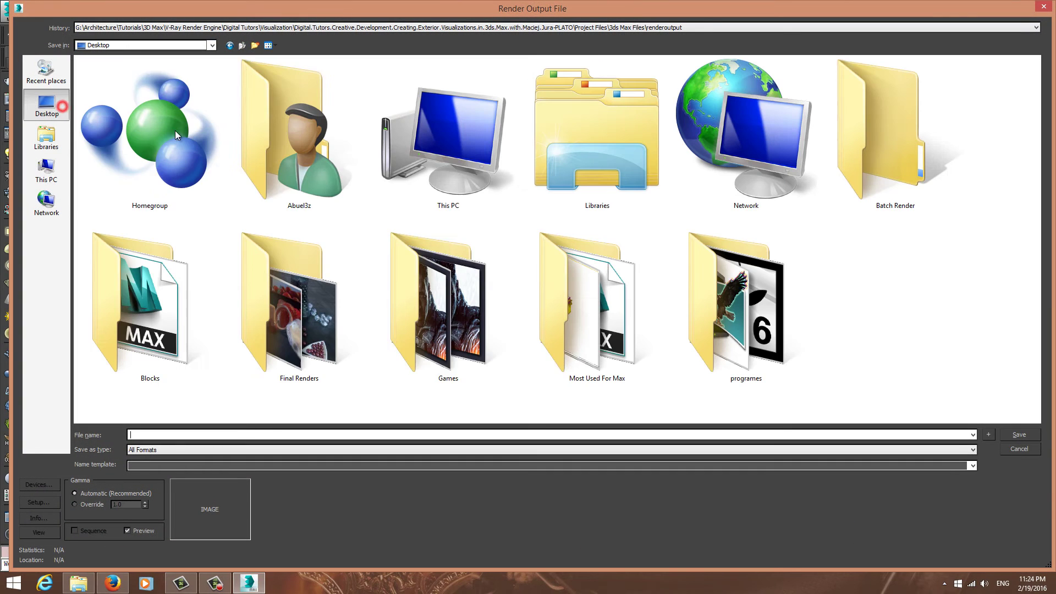
double_click(890, 149)
left_click(283, 433)
type("R")
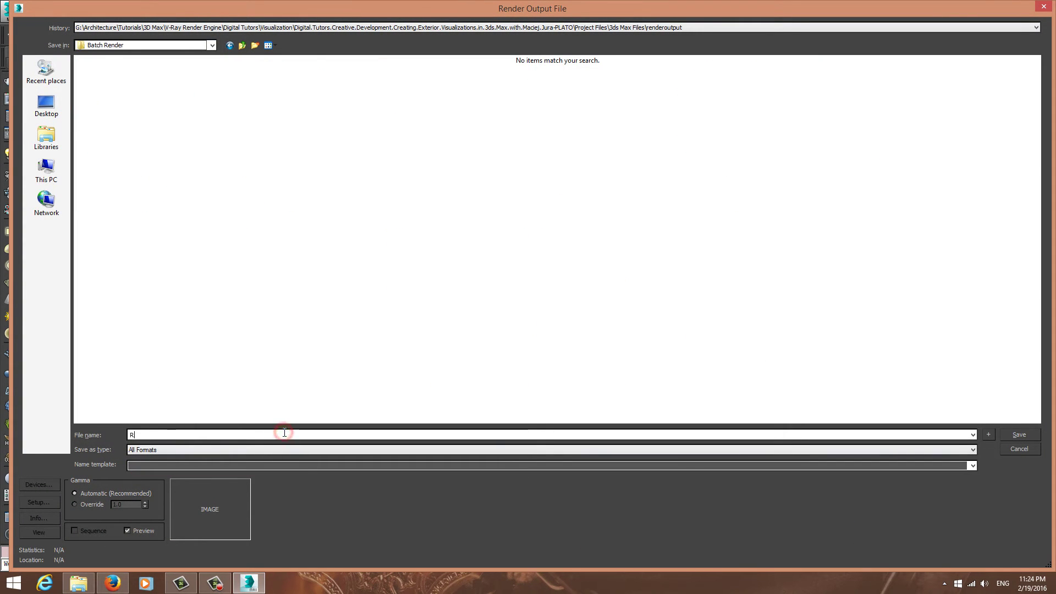
type("end")
key("BackSpace")
key("BackSpace")
key("BackSpace")
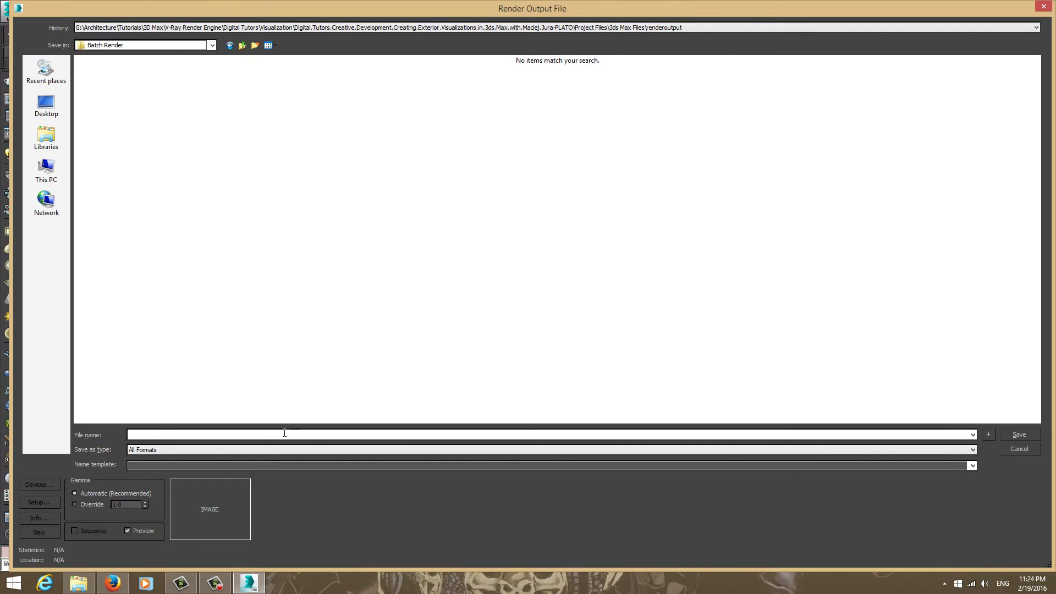
type("Interior")
left_click(253, 450)
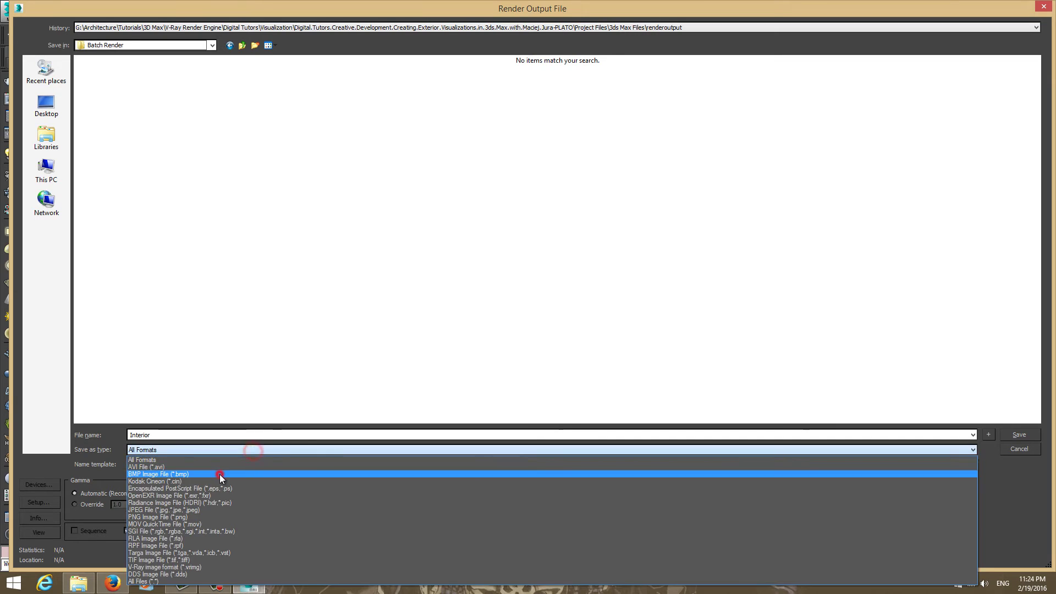
left_click(219, 473)
Step: Save the output with 24-bit BMP colour, launch the batch render, and show the desktop
left_click(1019, 435)
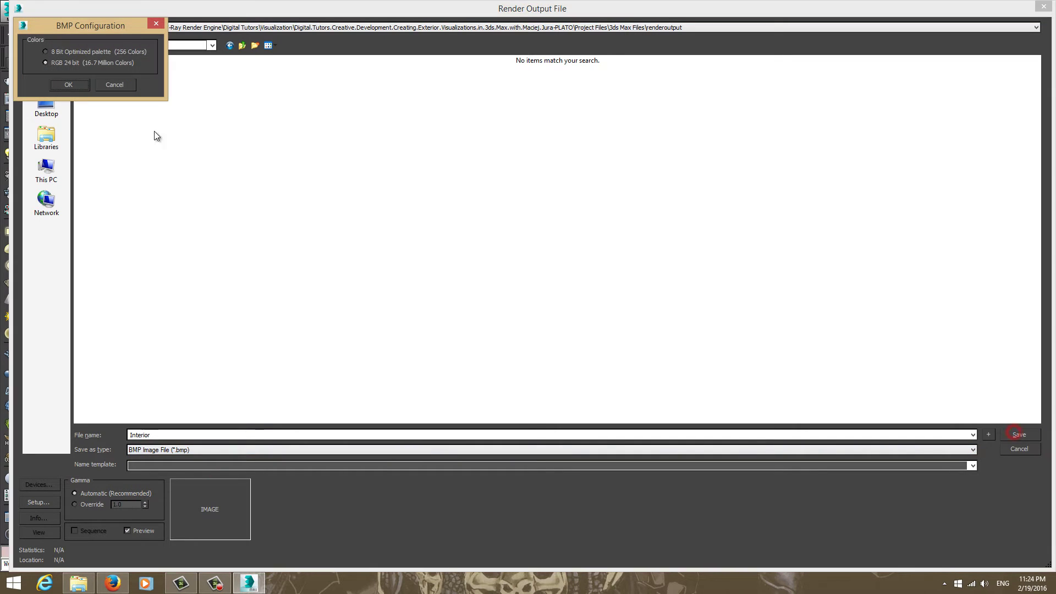
left_click(78, 84)
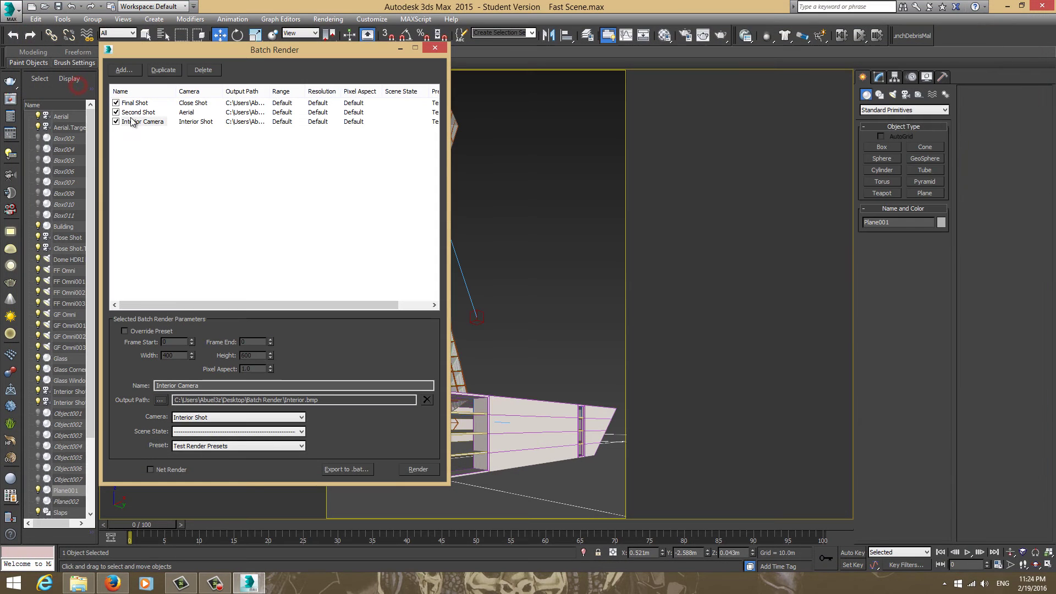
left_click(417, 471)
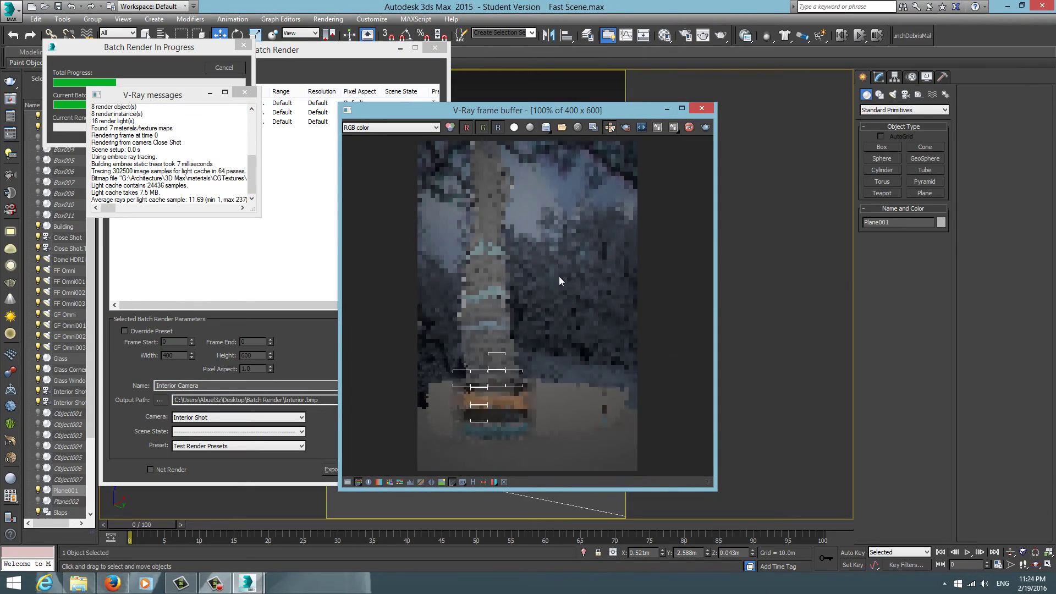
key("super+d")
right_click(320, 243)
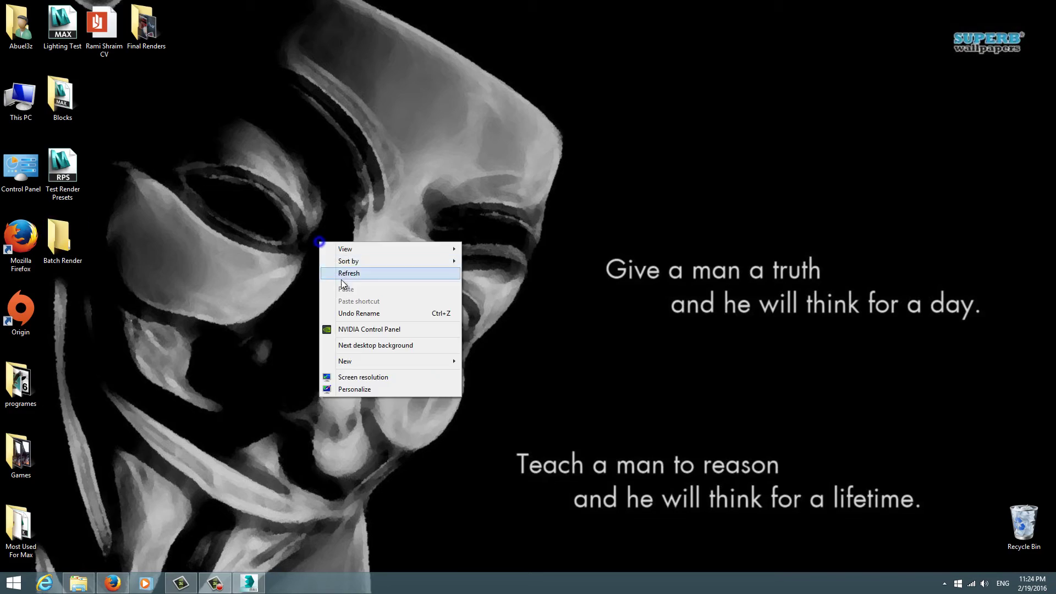
left_click(331, 273)
double_click(69, 240)
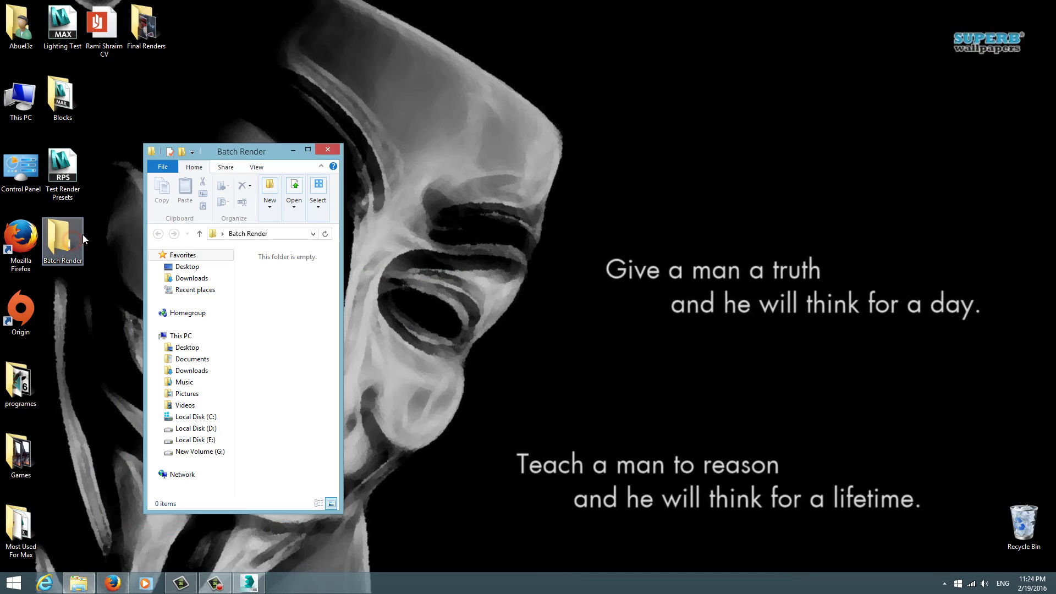
double_click(229, 156)
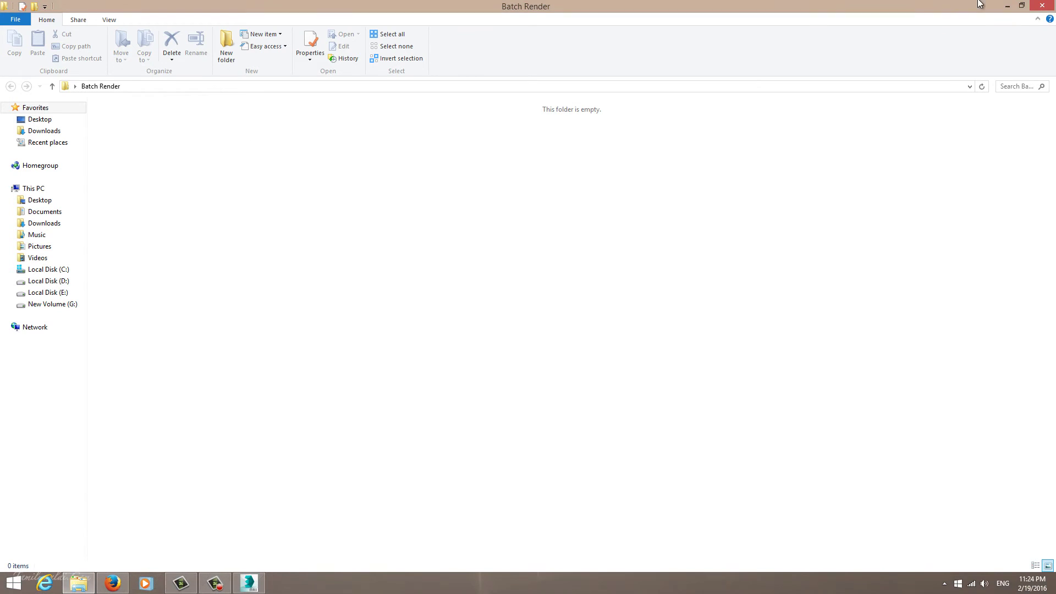
left_click(1052, 3)
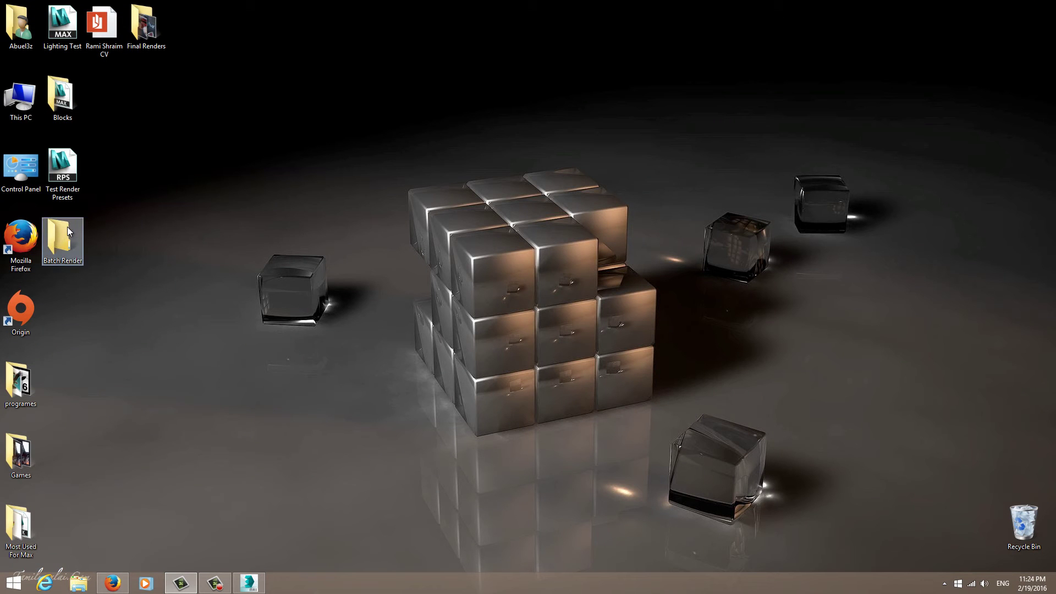
left_click(248, 589)
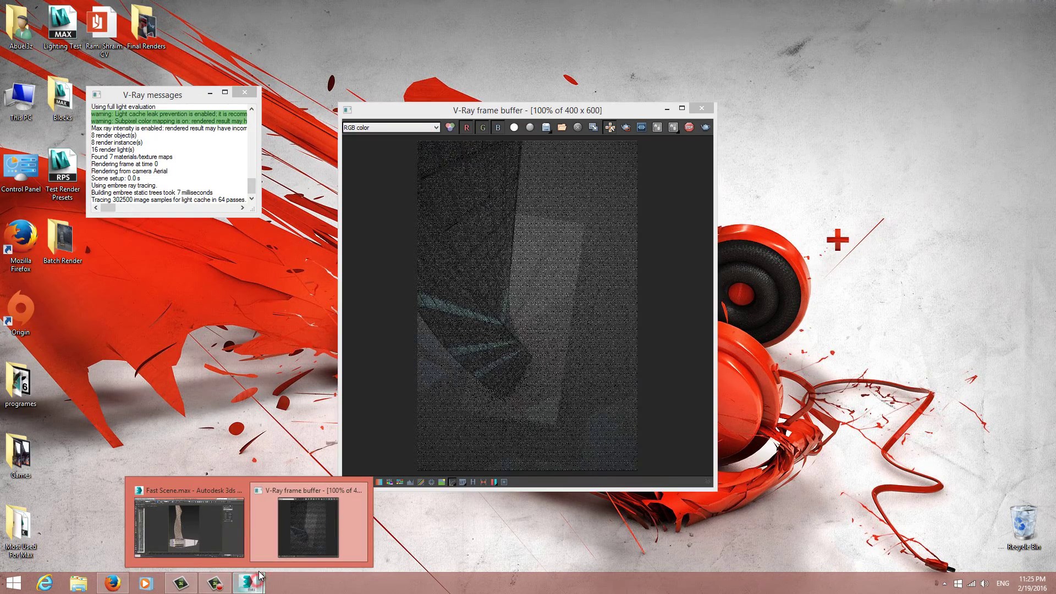
left_click(334, 514)
left_click(246, 585)
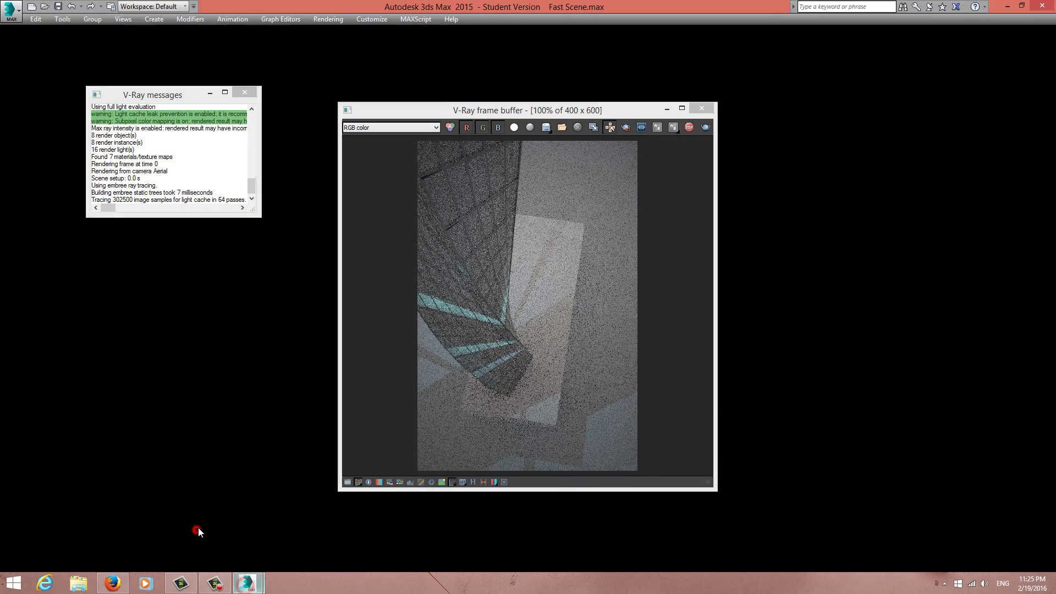
left_click(113, 583)
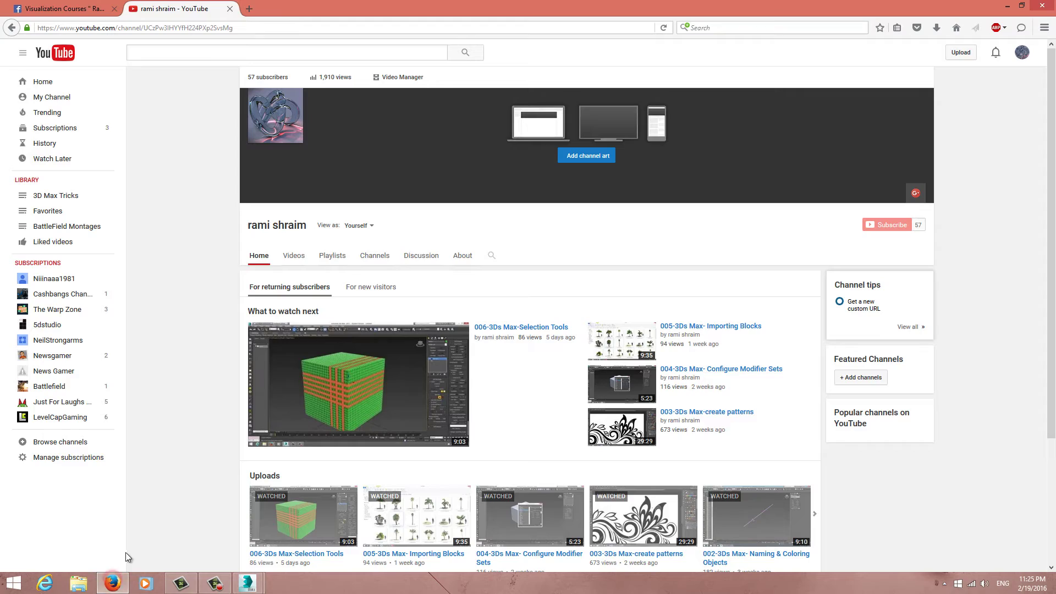
left_click(246, 583)
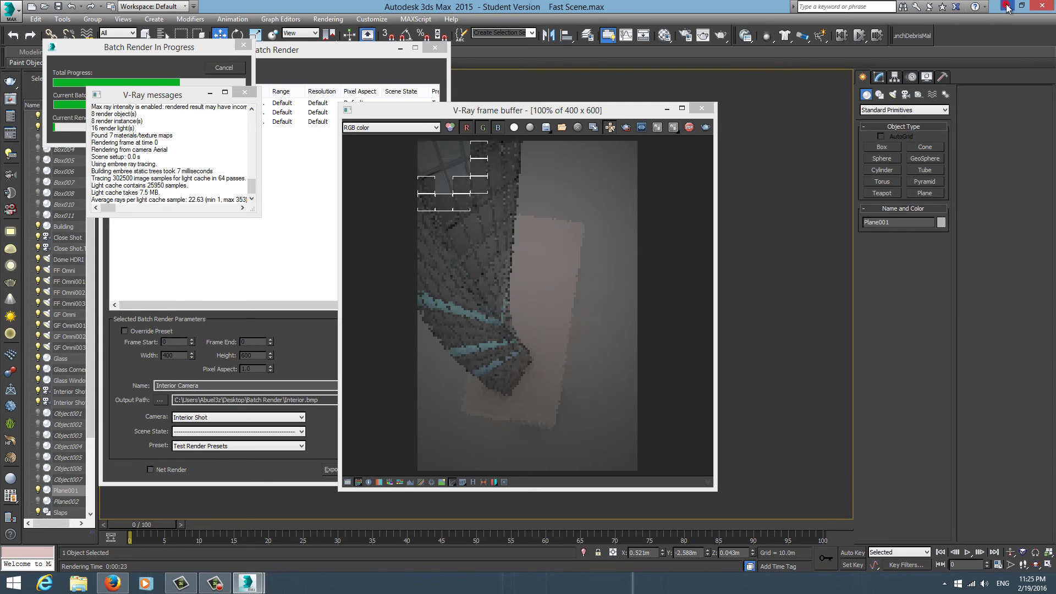
key("super+d")
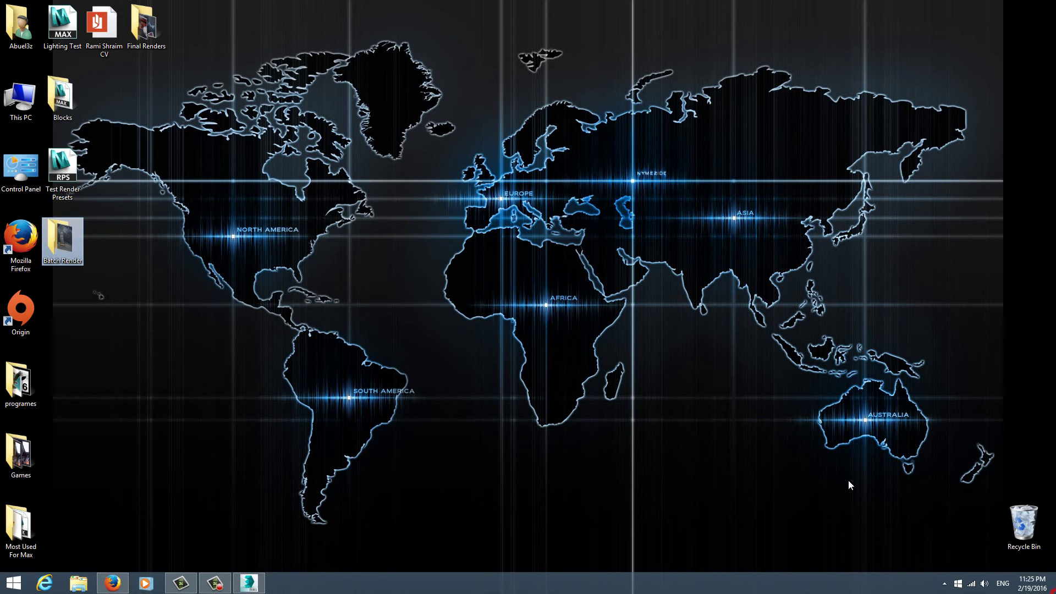
double_click(59, 236)
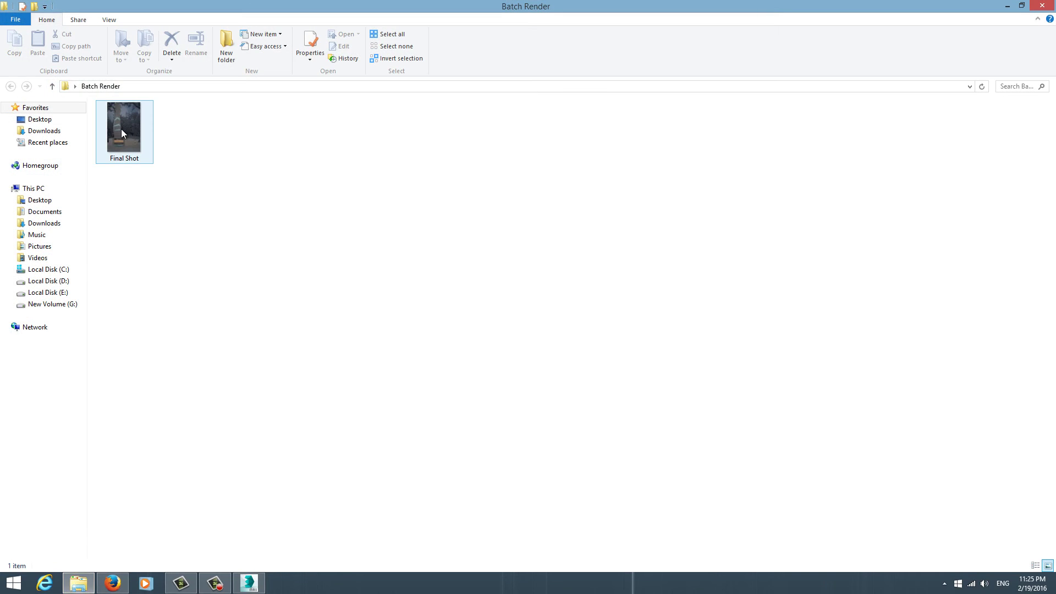
double_click(122, 129)
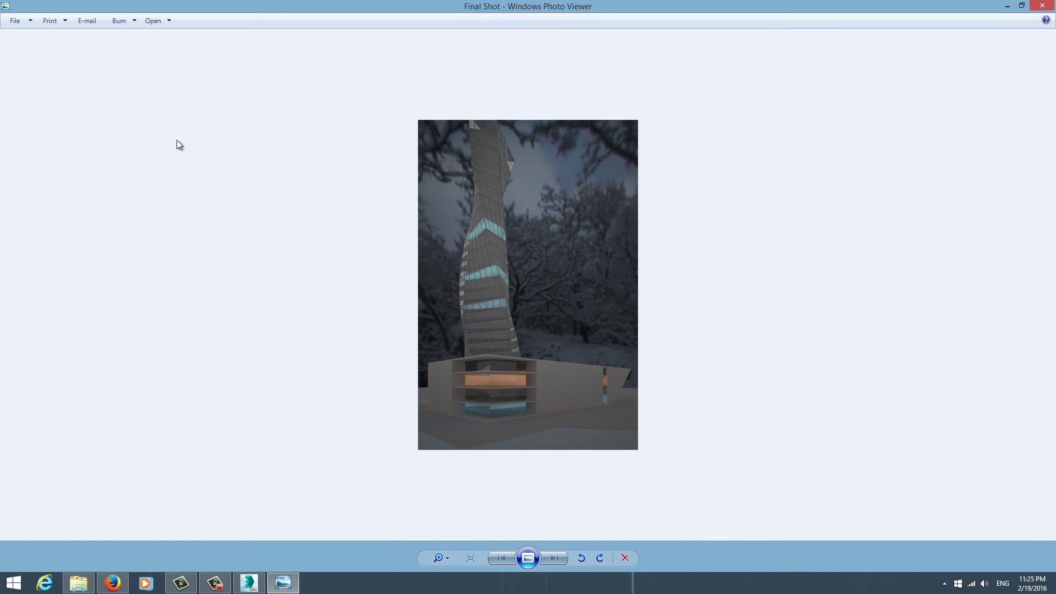
left_click(1043, 5)
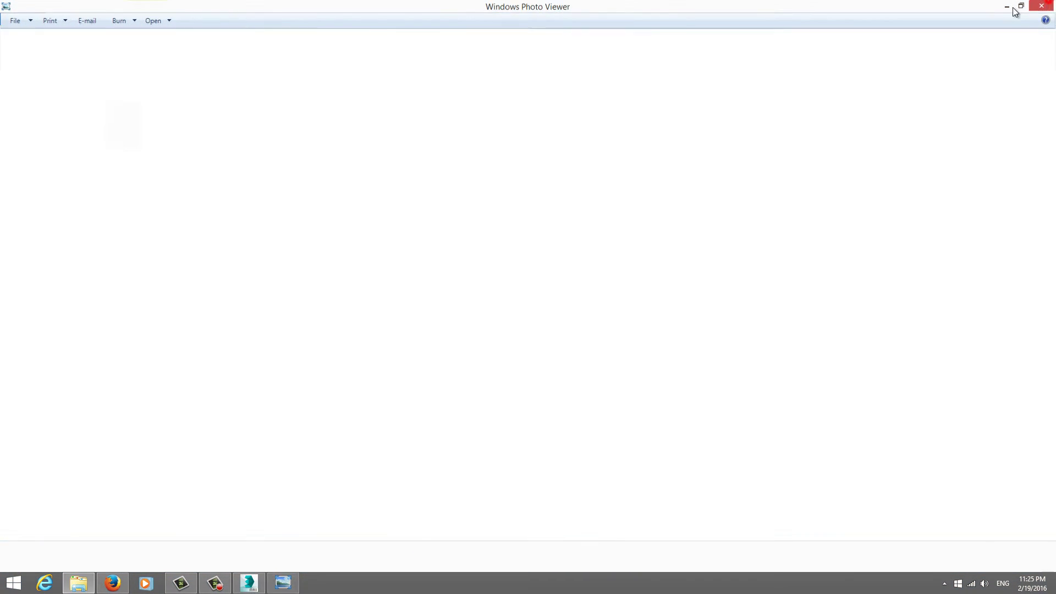
left_click(150, 175)
left_click(134, 138)
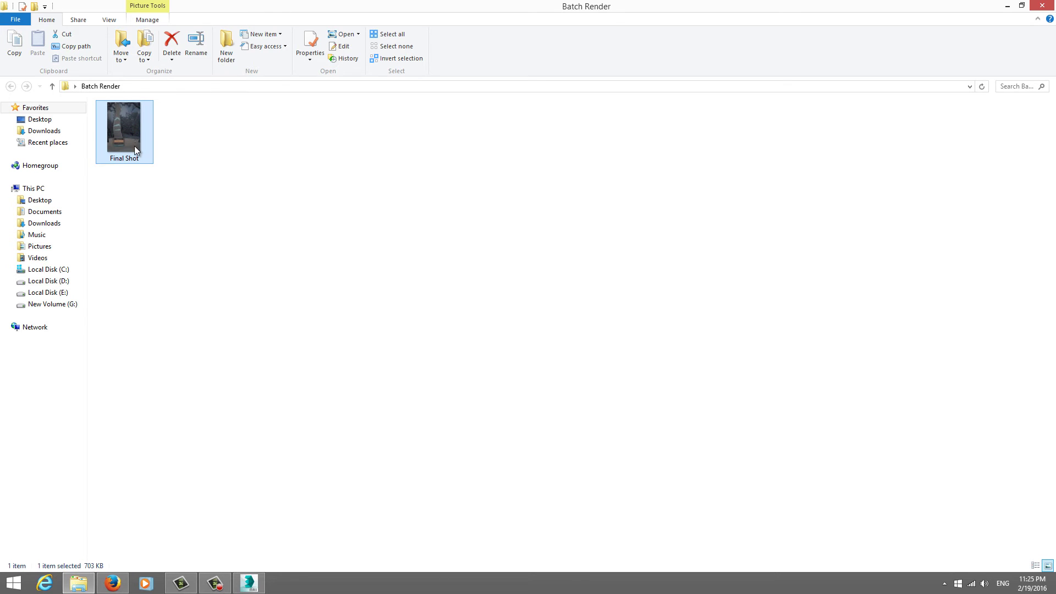
left_click(251, 586)
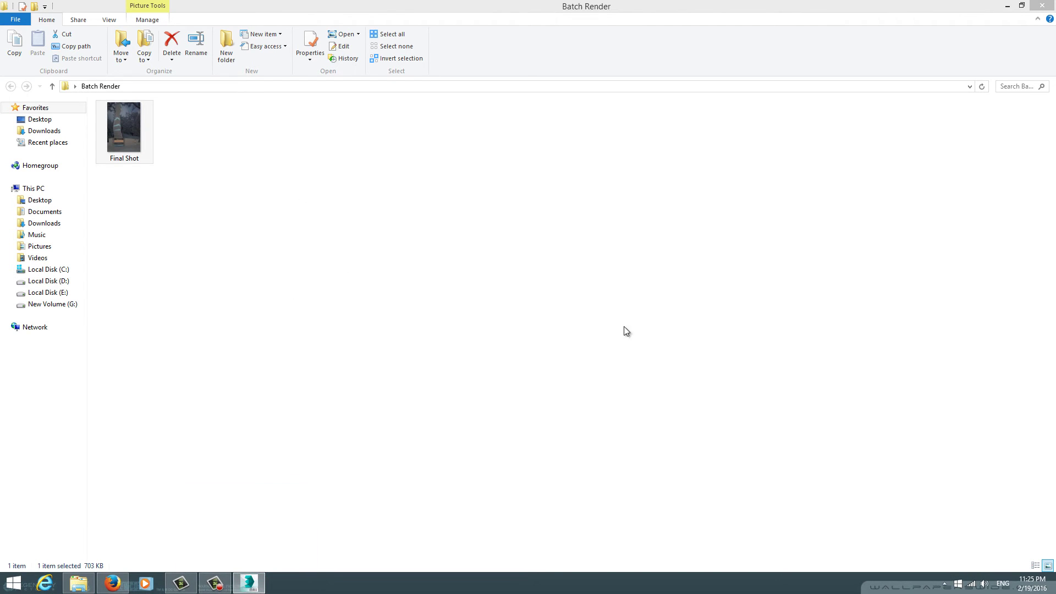
left_click(1054, 583)
left_click(259, 585)
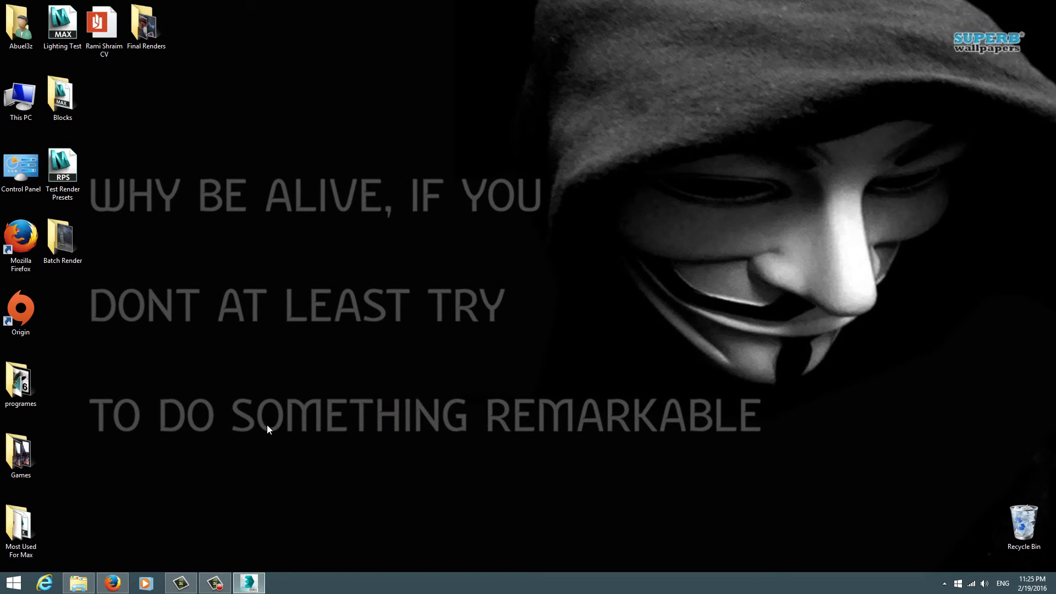
Step: Open the Batch Render folder full screen, refresh it, and select Final Shot
double_click(62, 239)
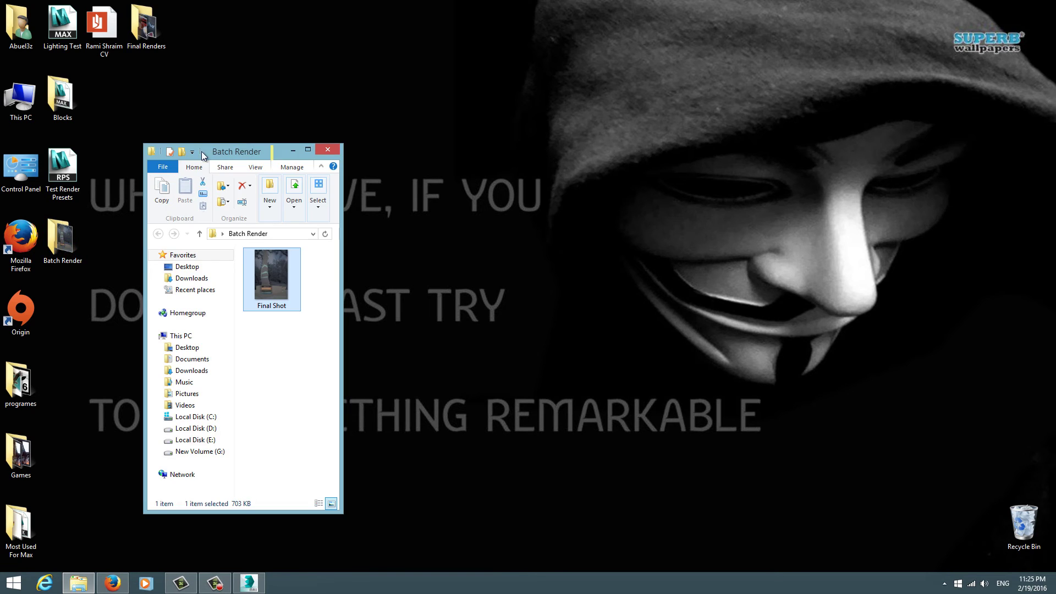
double_click(213, 152)
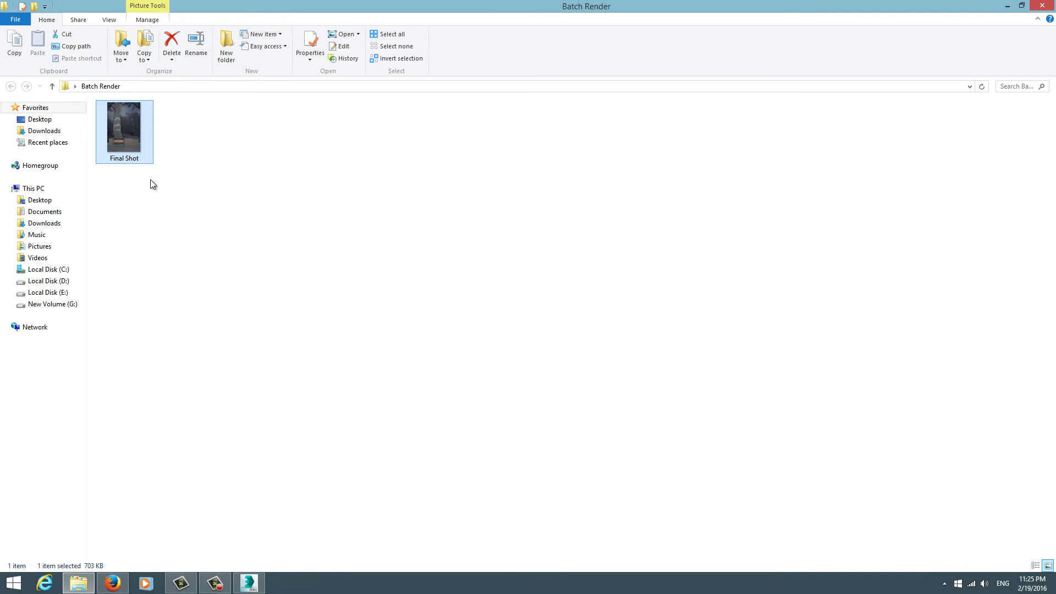
right_click(163, 211)
left_click(184, 249)
left_click(127, 146)
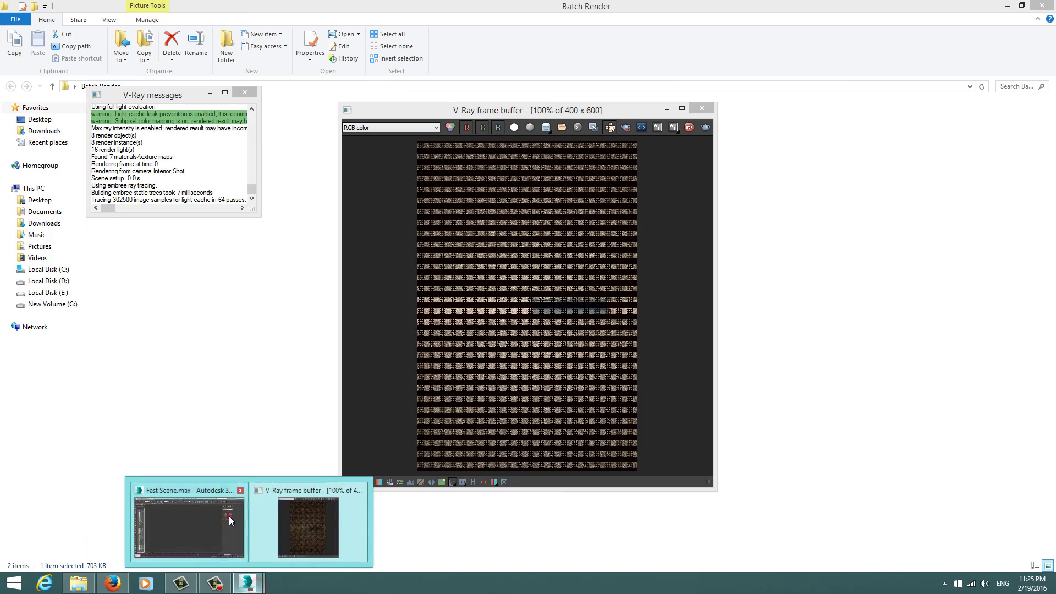
Step: Move 3ds Max's render preview and V-Ray log aside, then view the Second Shot render
left_click(190, 522)
left_click_drag(451, 117, 546, 114)
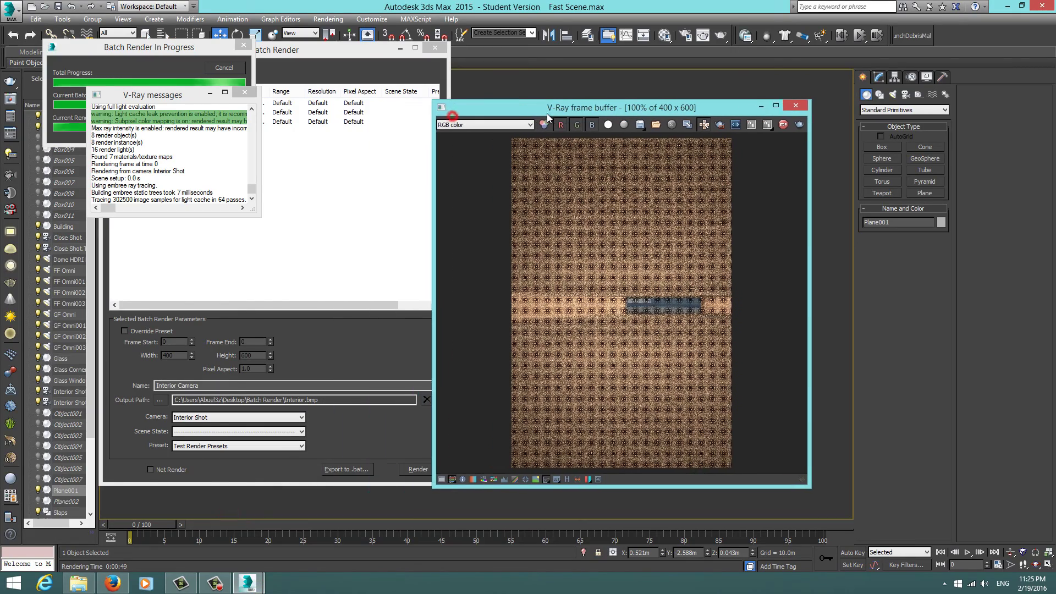
left_click_drag(190, 98, 304, 130)
left_click(78, 583)
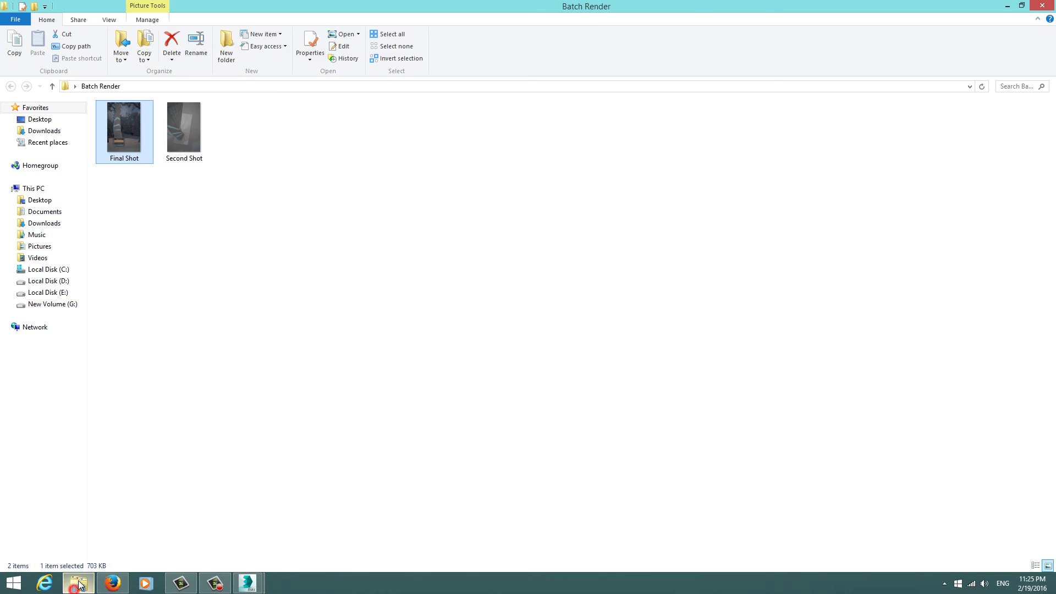
left_click(186, 147)
double_click(186, 148)
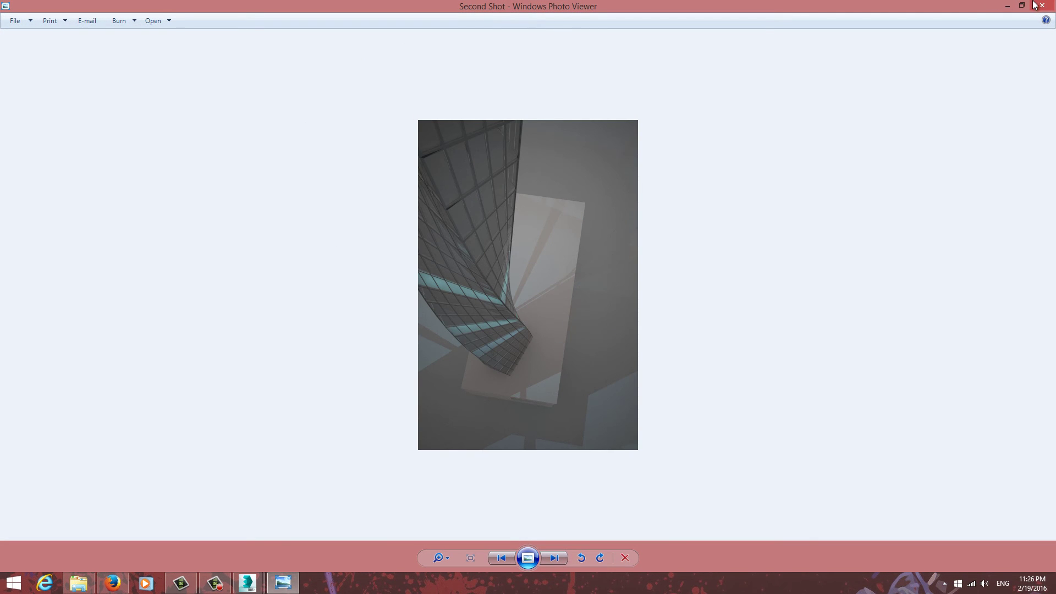
left_click(1035, 6)
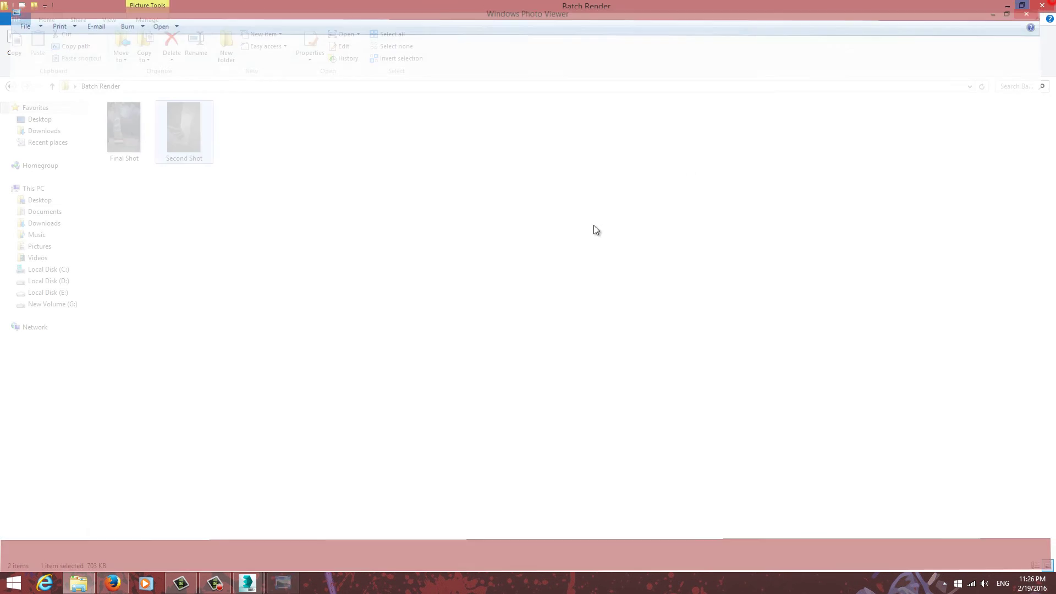
Step: View the Final Shot, Interior and Second Shot renders in the image viewer, then close it
left_click(290, 535)
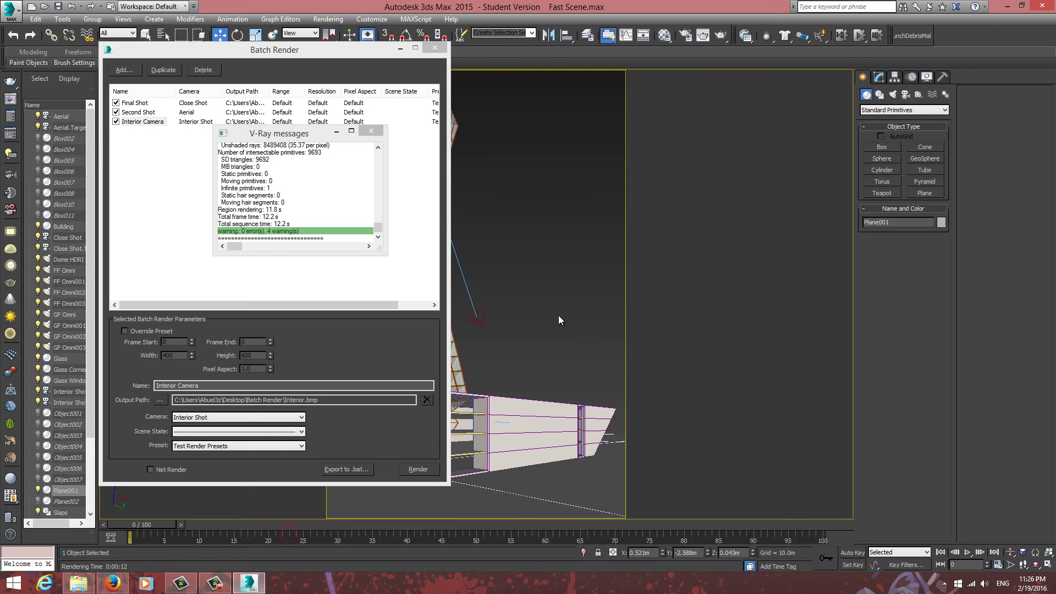
left_click(78, 584)
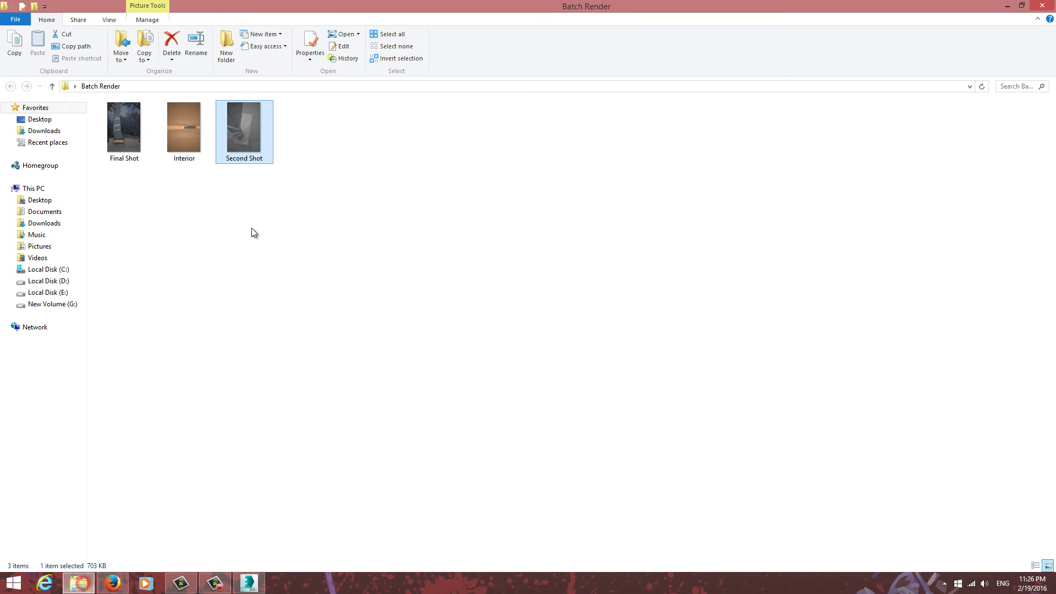
left_click(138, 138)
double_click(152, 143)
key("Right")
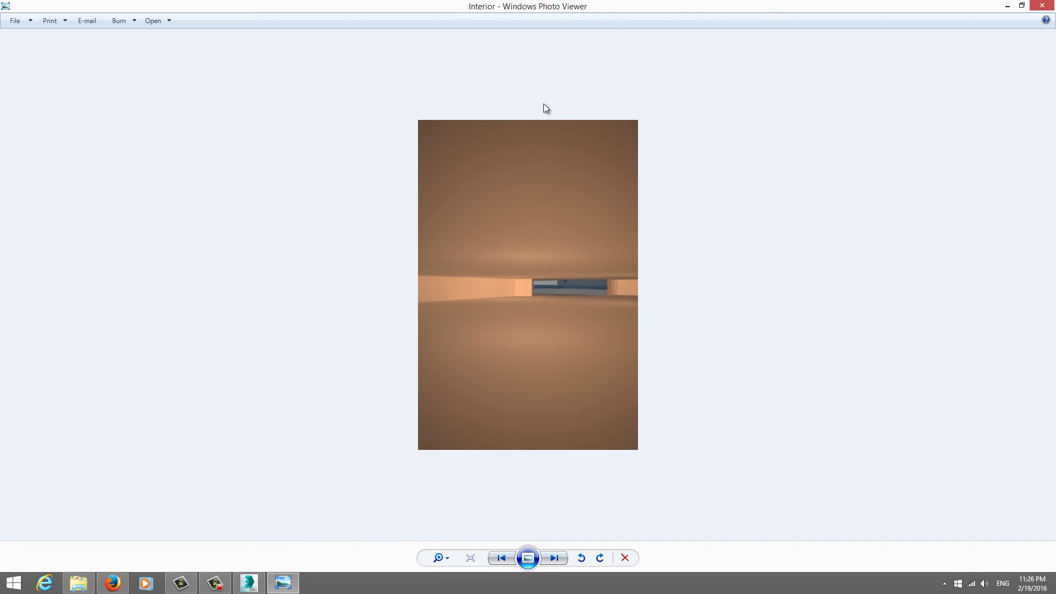
key("Right")
left_click(1054, 5)
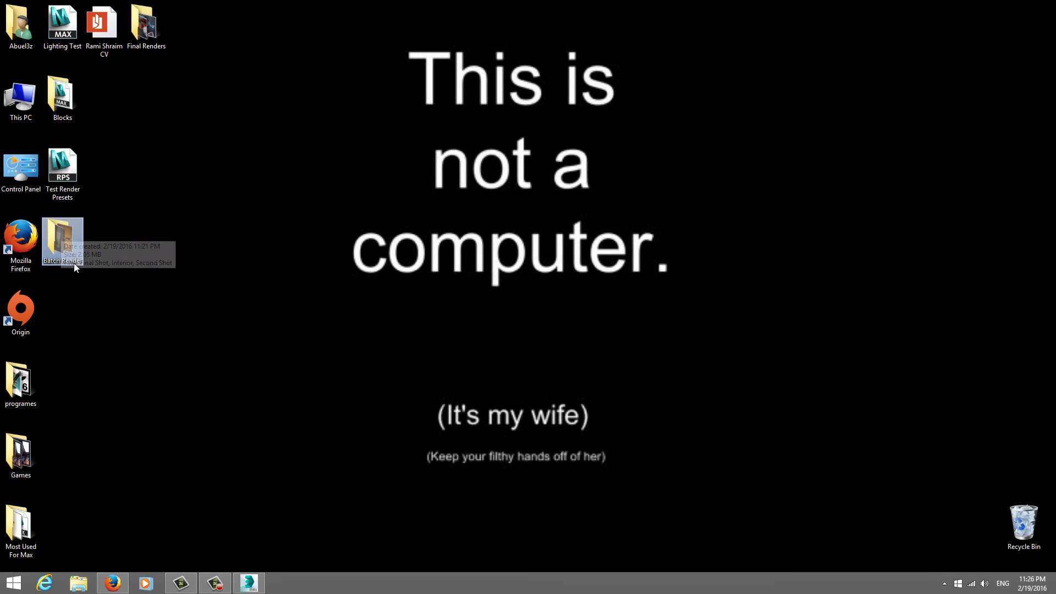
Step: Close the V-Ray messages log and the Batch Render dialog in 3ds Max
left_click(262, 576)
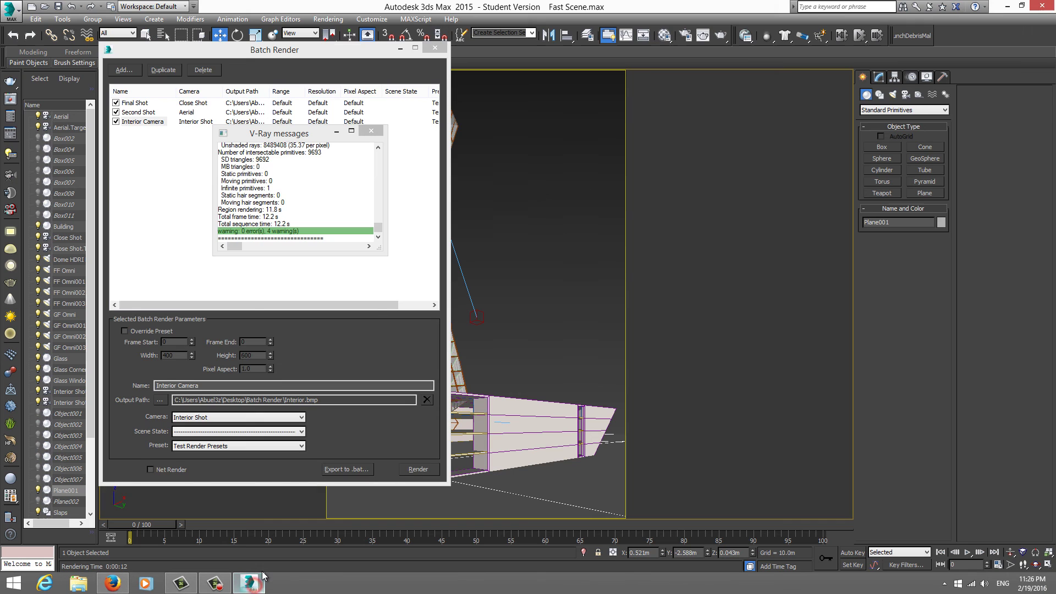
left_click(371, 132)
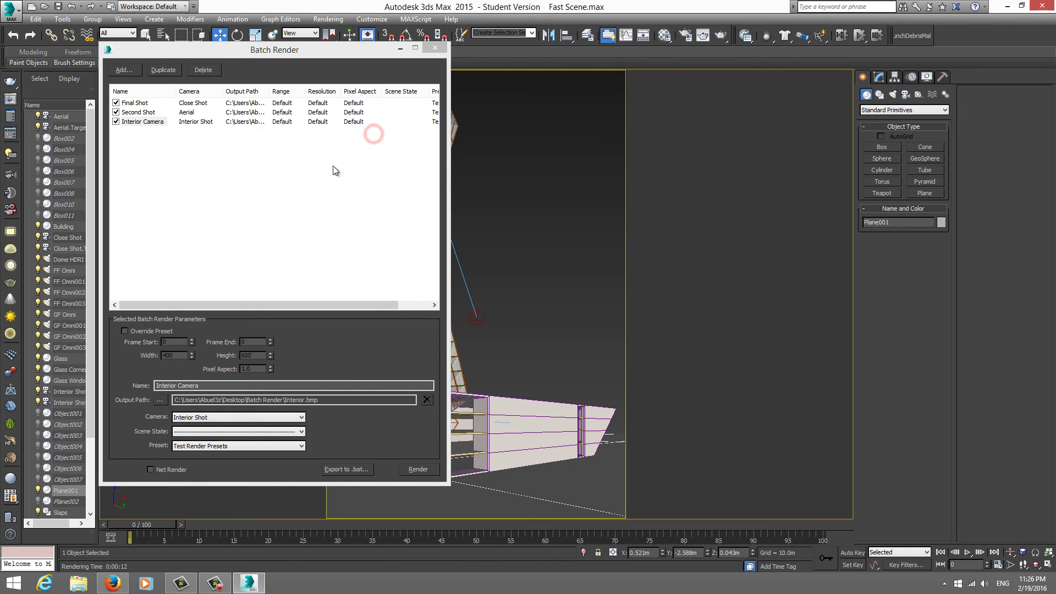
left_click(434, 49)
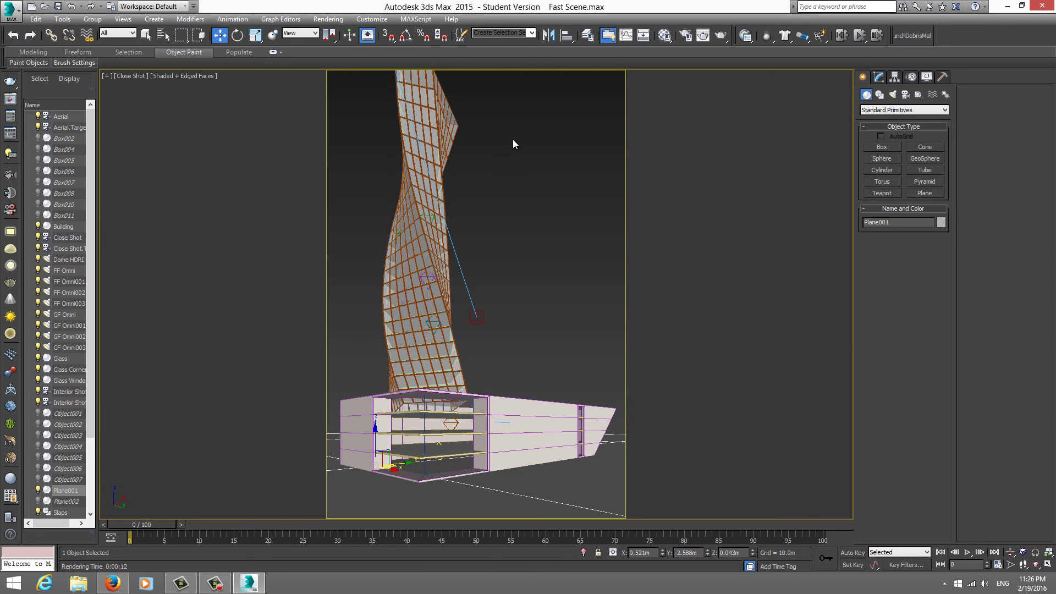
Step: Look over Render Setup's common parameters and presets, cancelling the Save Preset prompt
left_click(686, 35)
left_click_drag(709, 93, 577, 83)
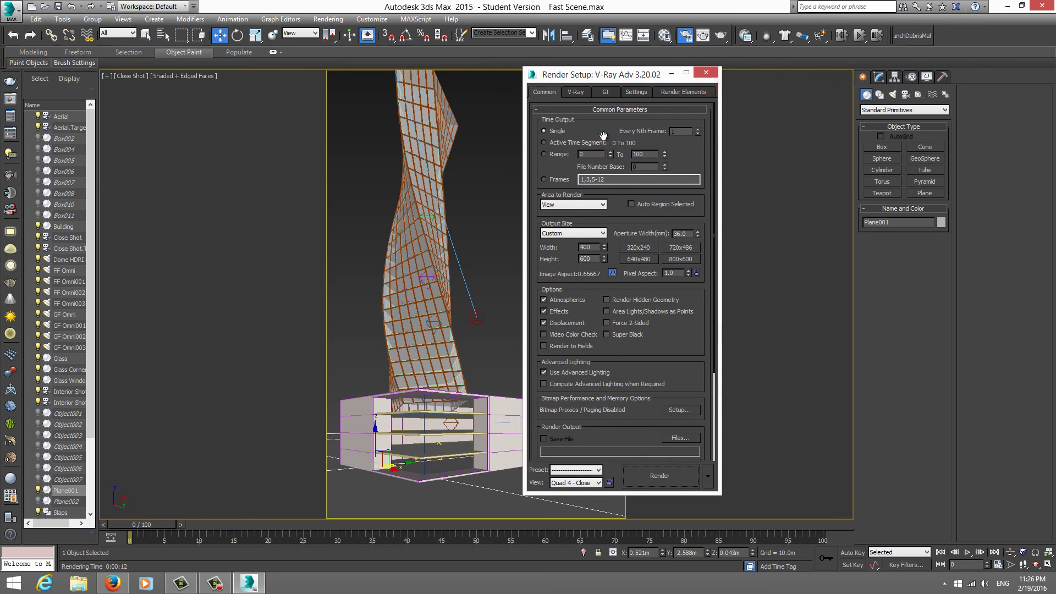
left_click(580, 94)
left_click(581, 474)
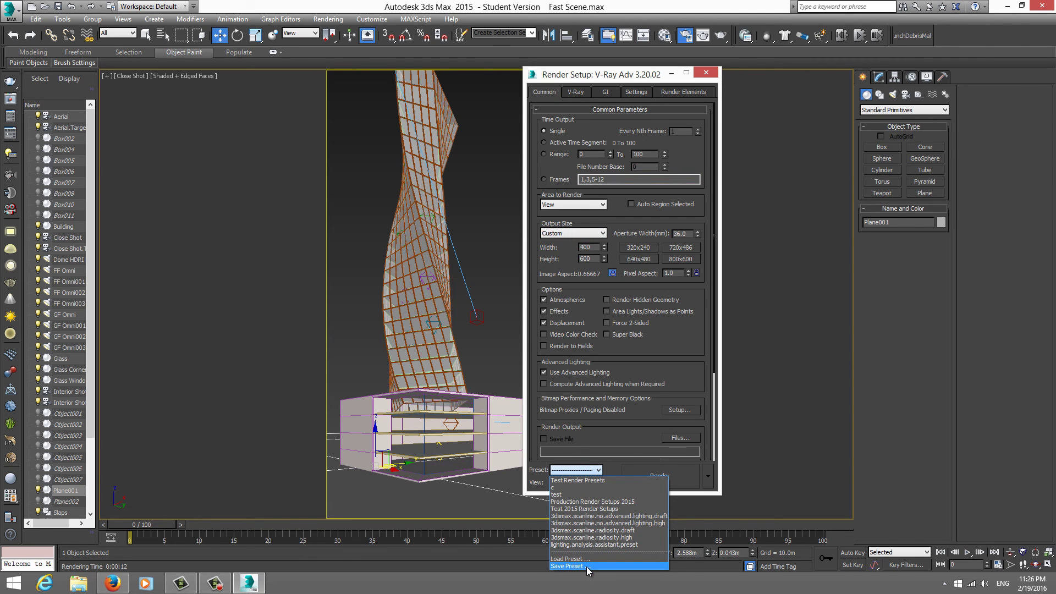
left_click(587, 566)
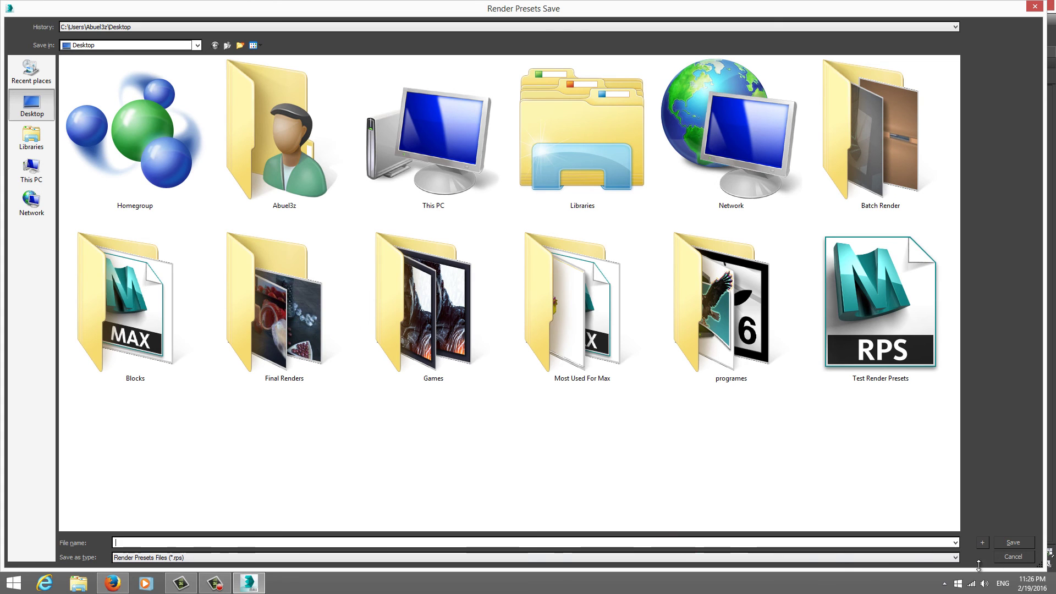
left_click(1011, 558)
left_click(698, 74)
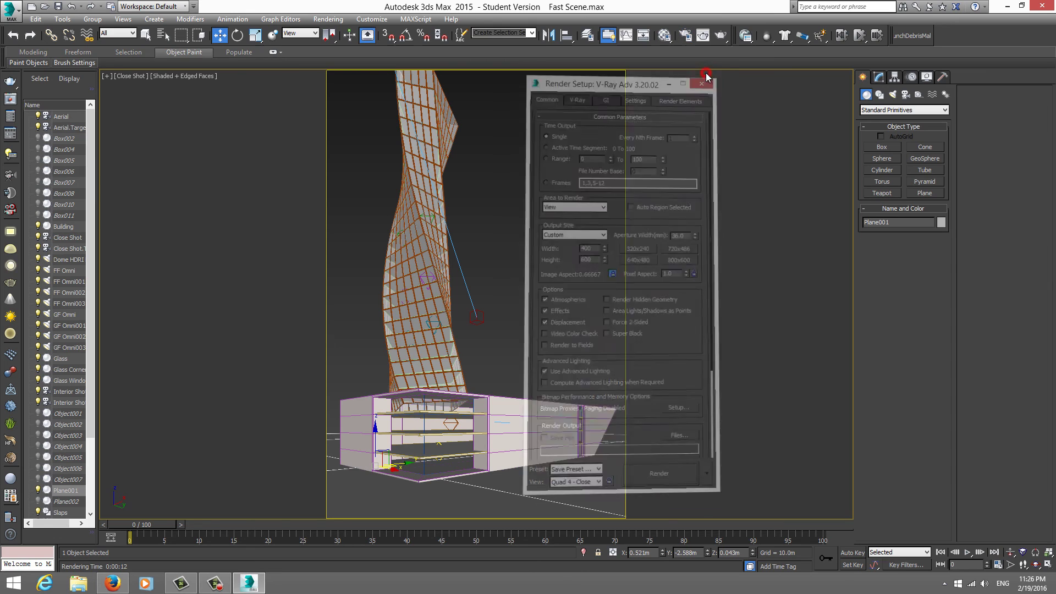
Step: Reopen Rendering > Batch Render to show the three jobs, then switch to Firefox
left_click(324, 19)
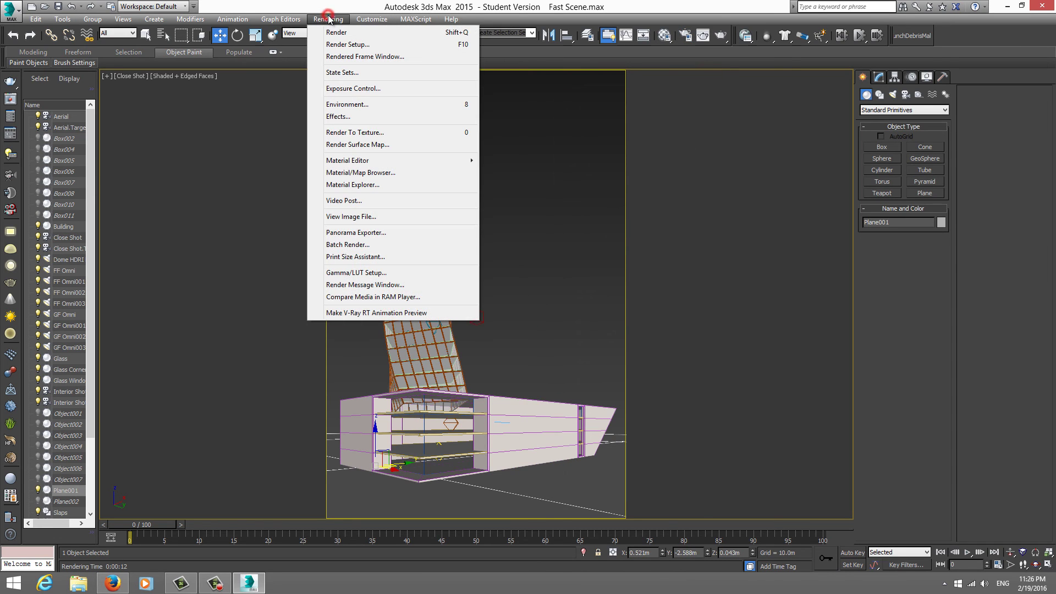
left_click(377, 248)
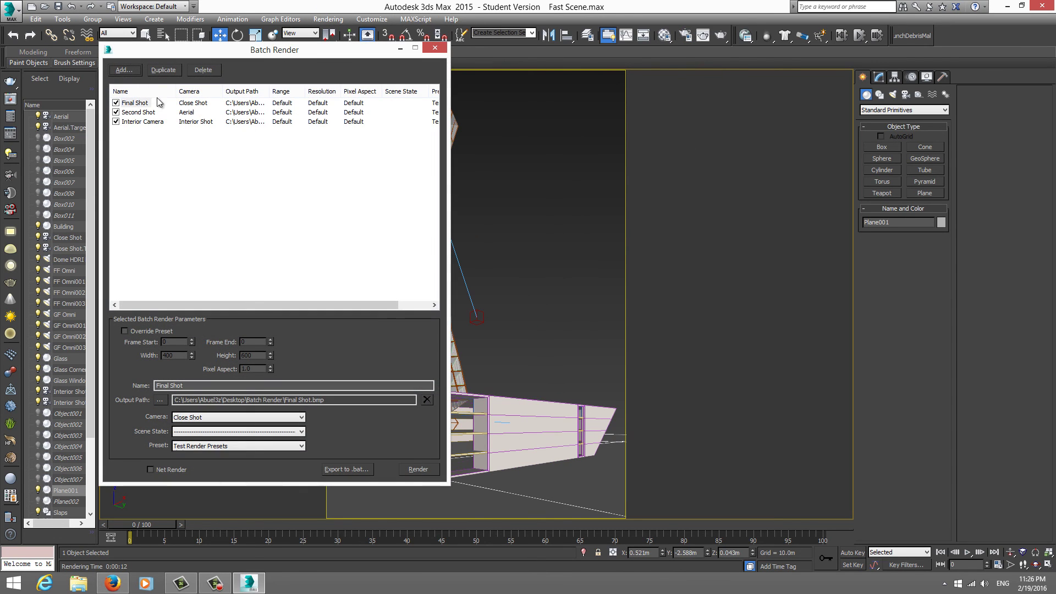
left_click(263, 158)
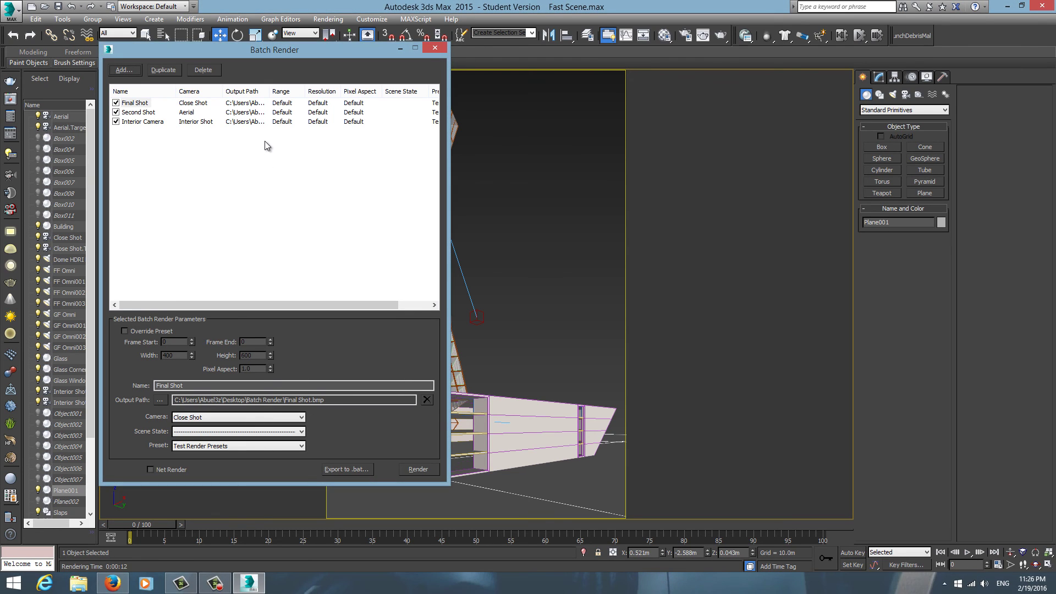
left_click(112, 582)
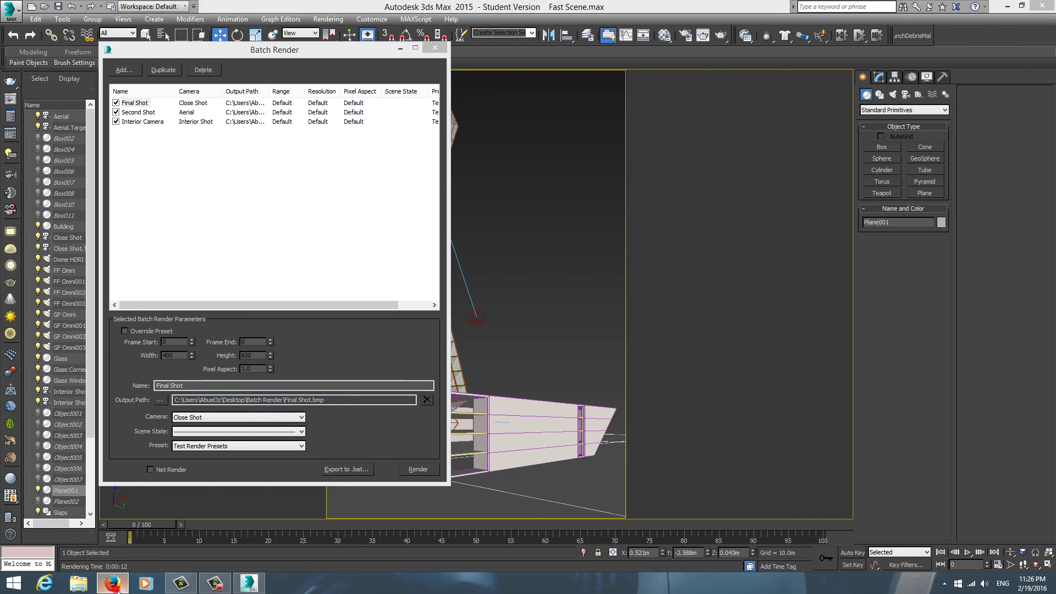
Step: Scroll down the visualization courses Facebook group feed
left_click(90, 7)
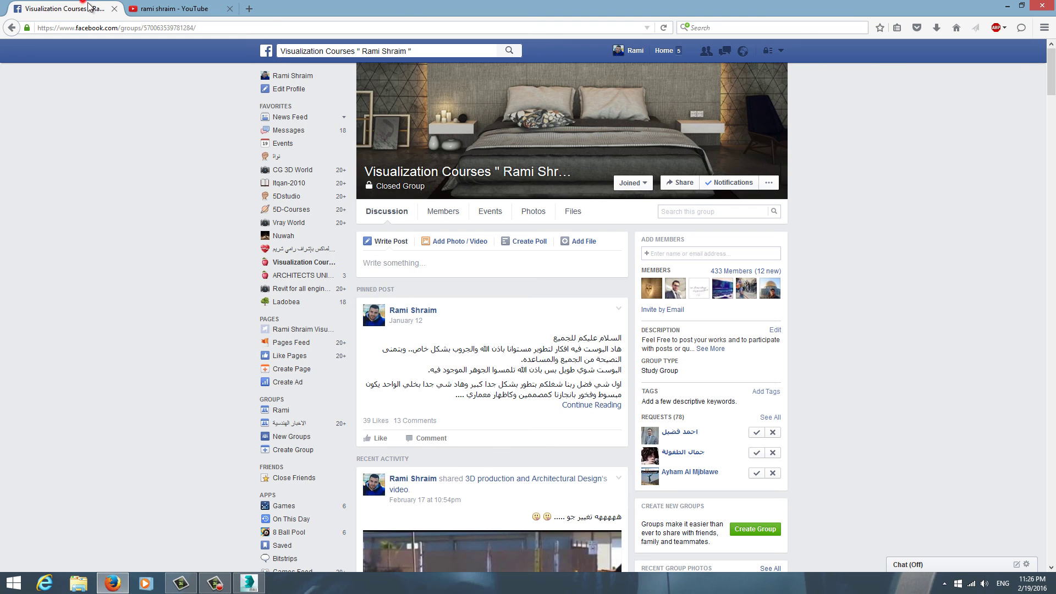
scroll(534, 252, "down", 5)
scroll(510, 243, "down", 5)
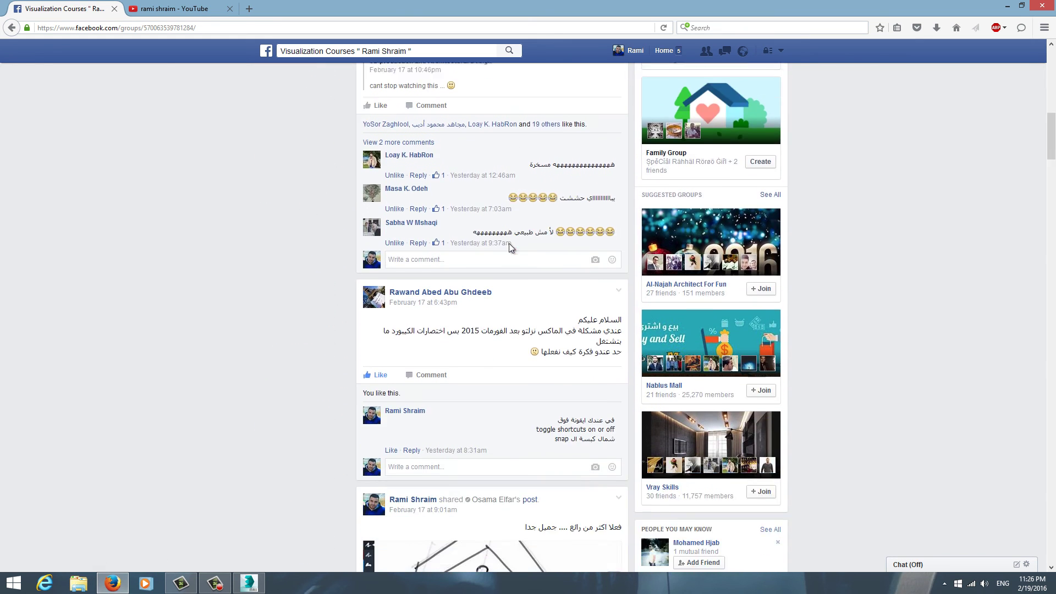
scroll(510, 243, "down", 5)
scroll(507, 244, "down", 5)
scroll(506, 245, "down", 5)
scroll(506, 245, "down", 5)
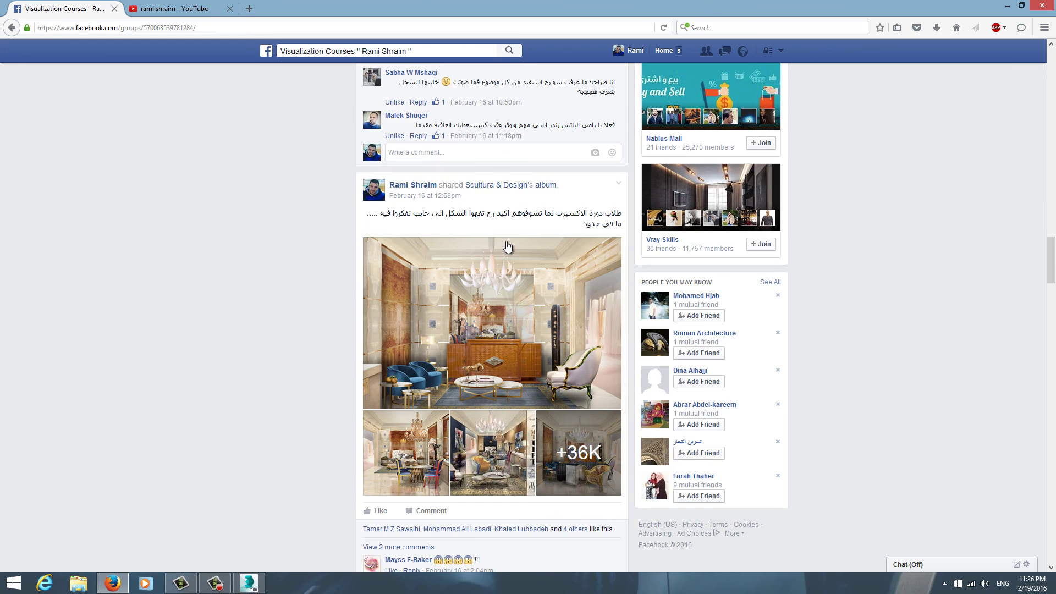
scroll(507, 245, "down", 3)
scroll(508, 246, "down", 4)
Step: Scroll on to the poll post, check the YouTube tab, and minimize Firefox back to 3ds Max
scroll(506, 245, "up", 5)
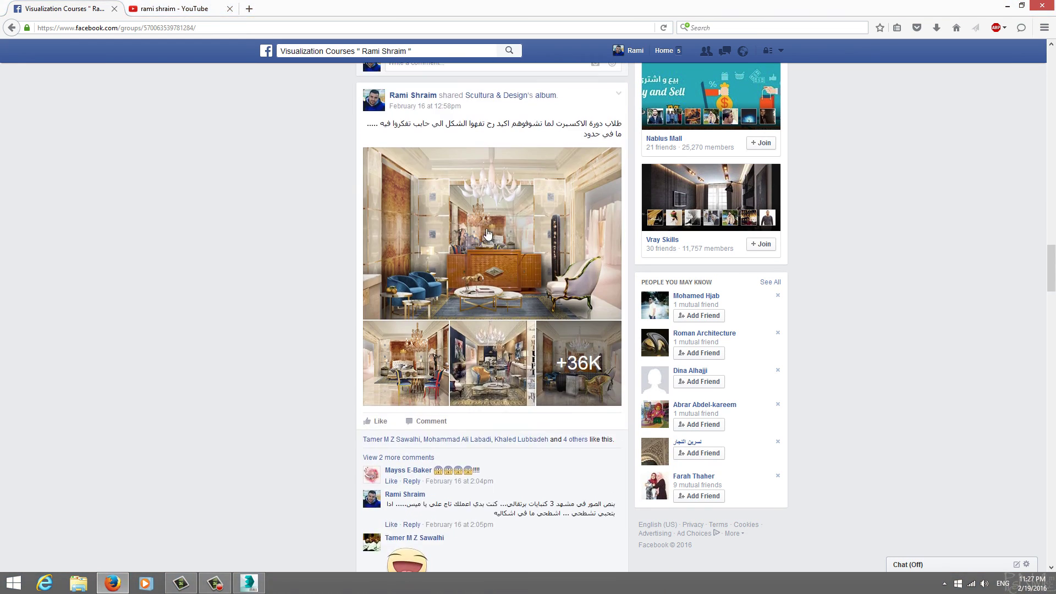
scroll(488, 236, "down", 7)
scroll(488, 237, "down", 7)
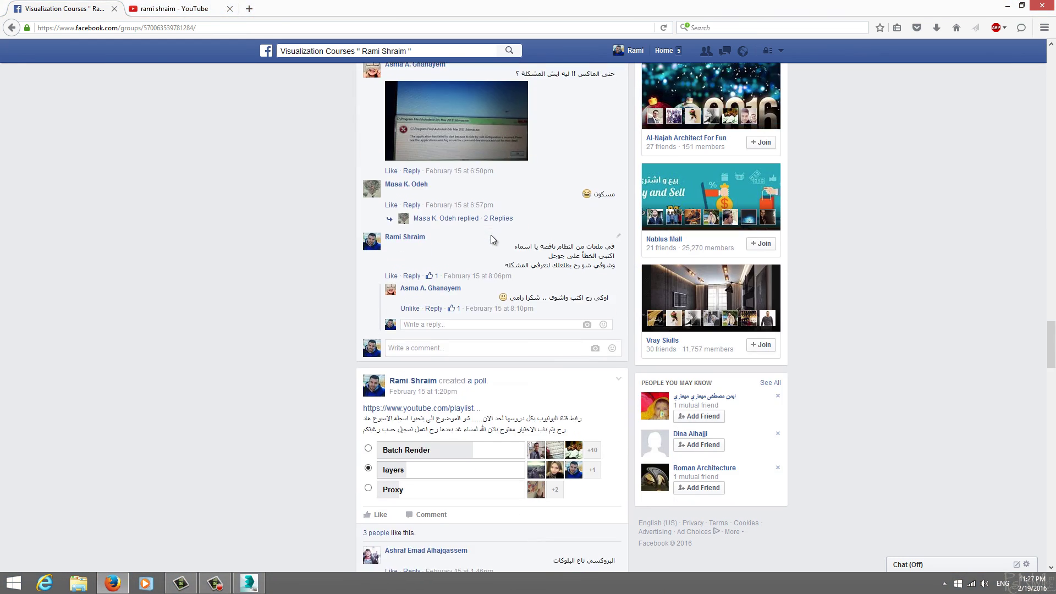
scroll(491, 239, "down", 1)
scroll(491, 242, "down", 1)
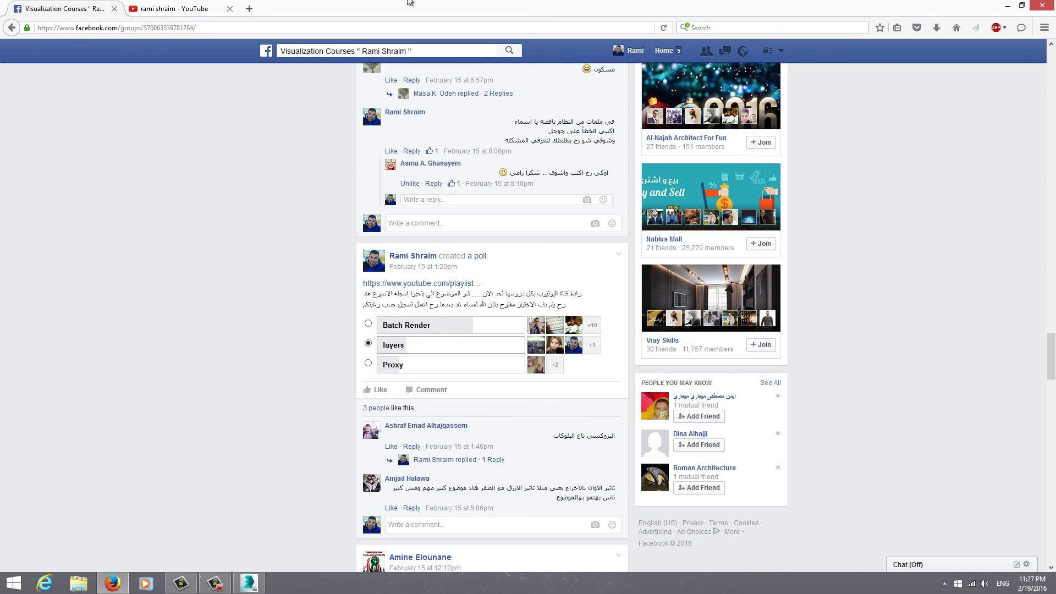
left_click(203, 3)
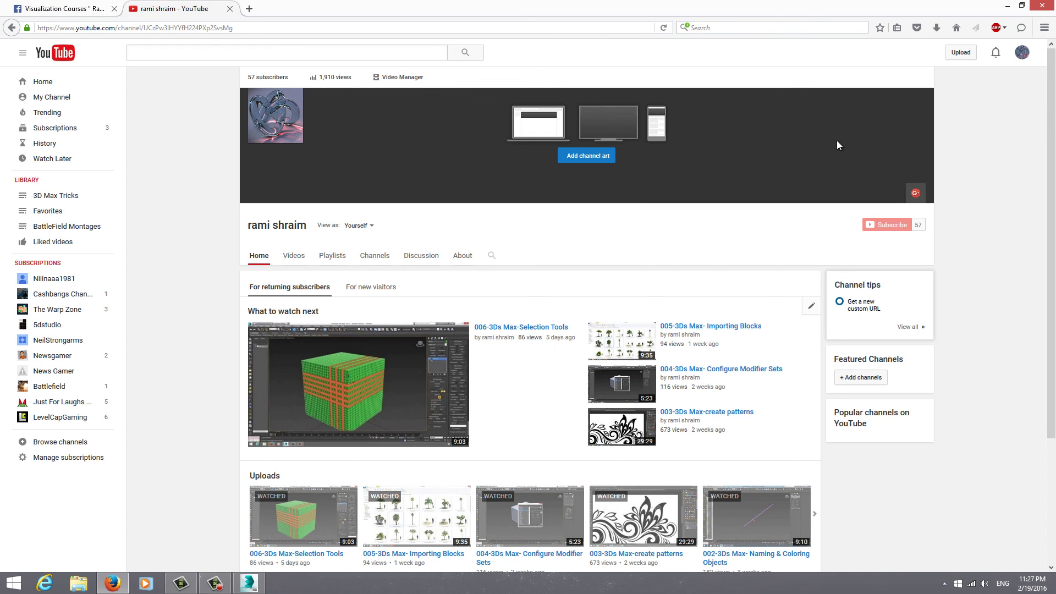
left_click(1007, 5)
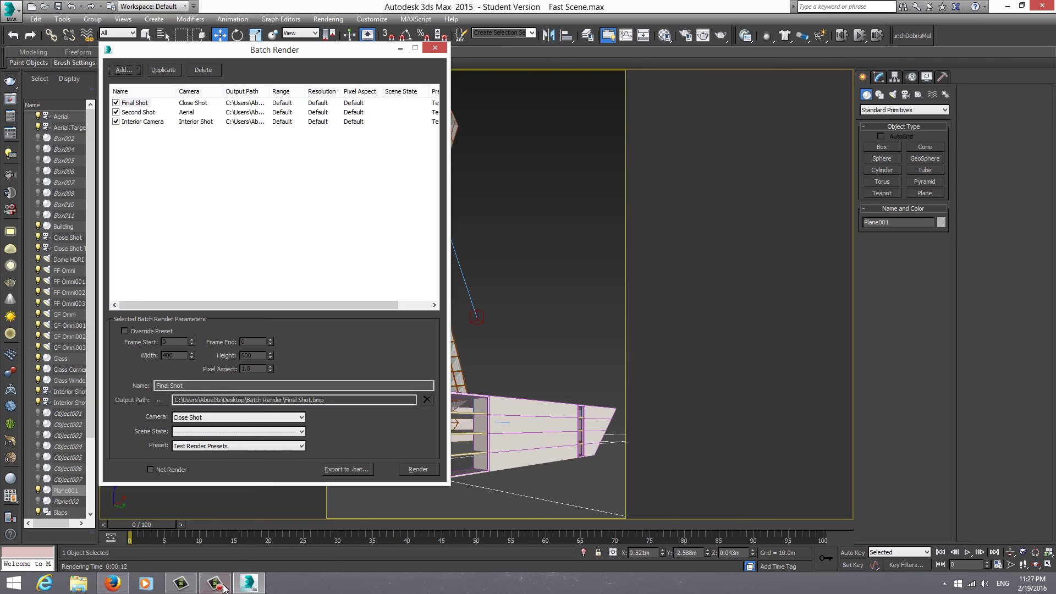